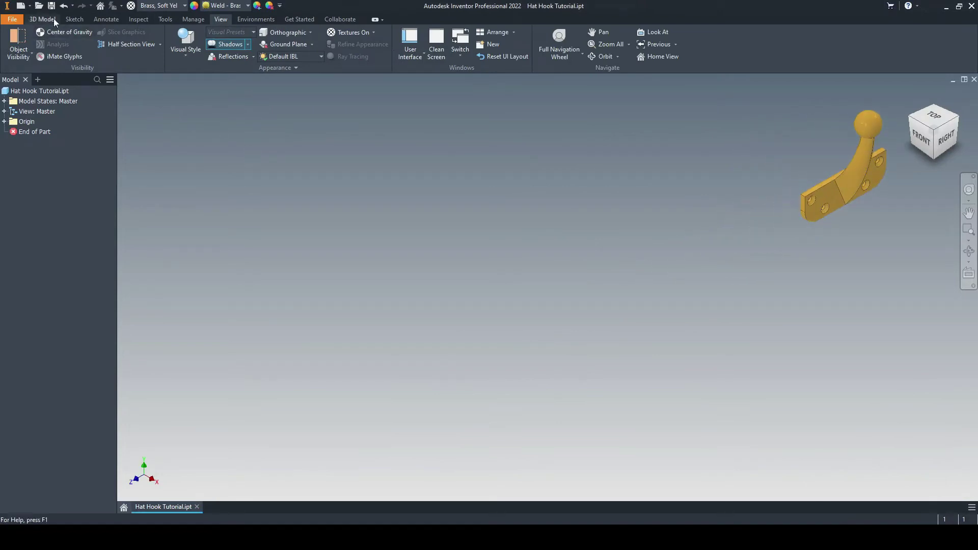
# Begin a new 2D sketch, Sketch5, on the YZ origin plane.
pyautogui.click(71, 19)
pyautogui.click(27, 35)
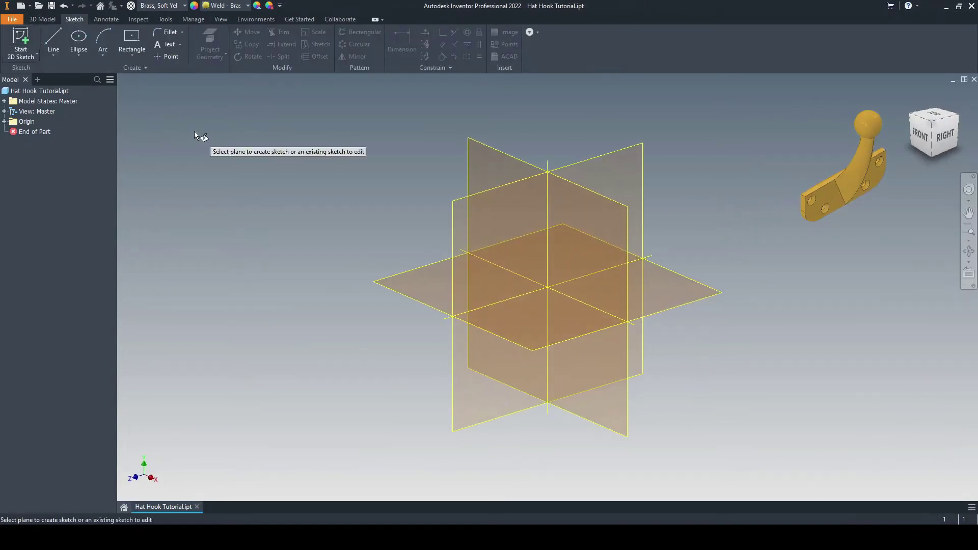
pyautogui.click(453, 208)
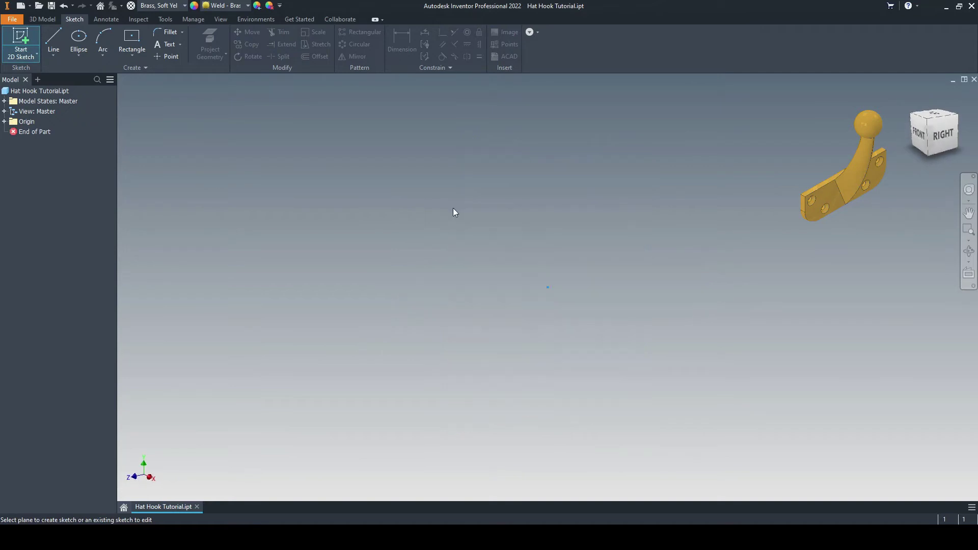
# Draw a two-point-centre rectangle on the origin, 20 mm high and 60 mm wide.
pyautogui.click(132, 58)
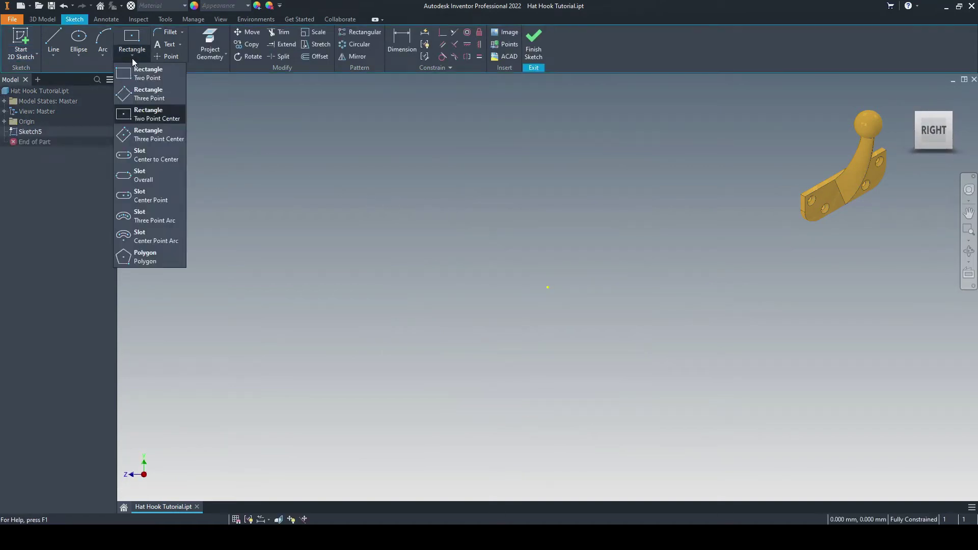
pyautogui.click(153, 113)
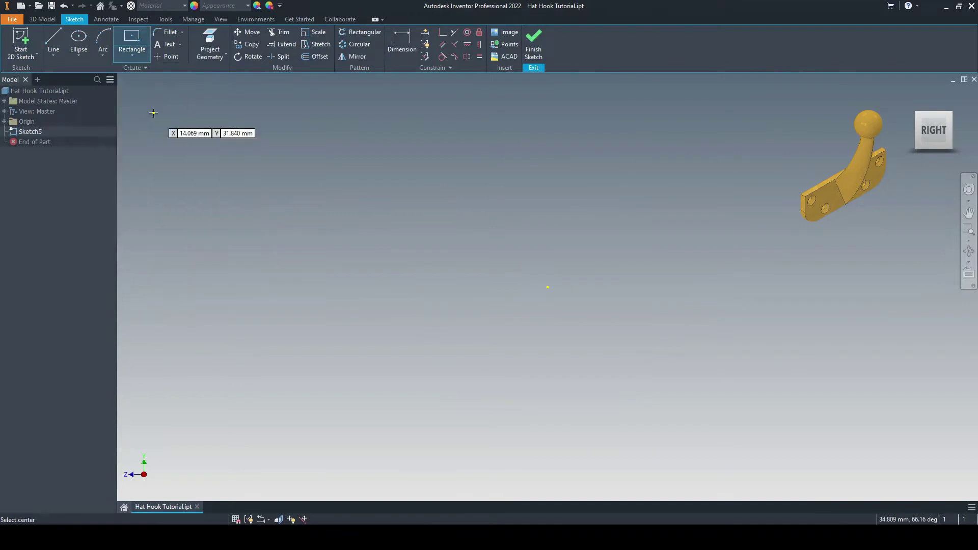
pyautogui.click(547, 287)
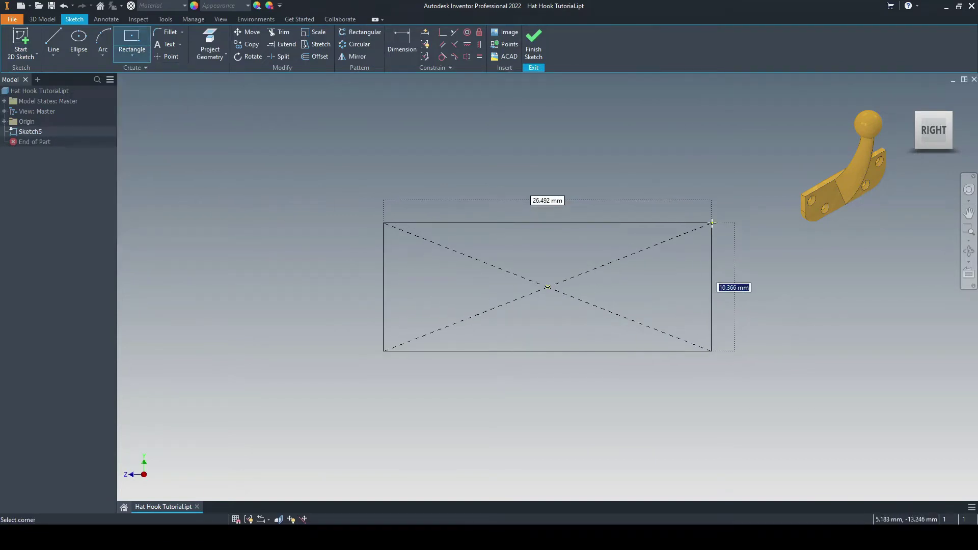
pyautogui.write('20')
pyautogui.press('Tab')
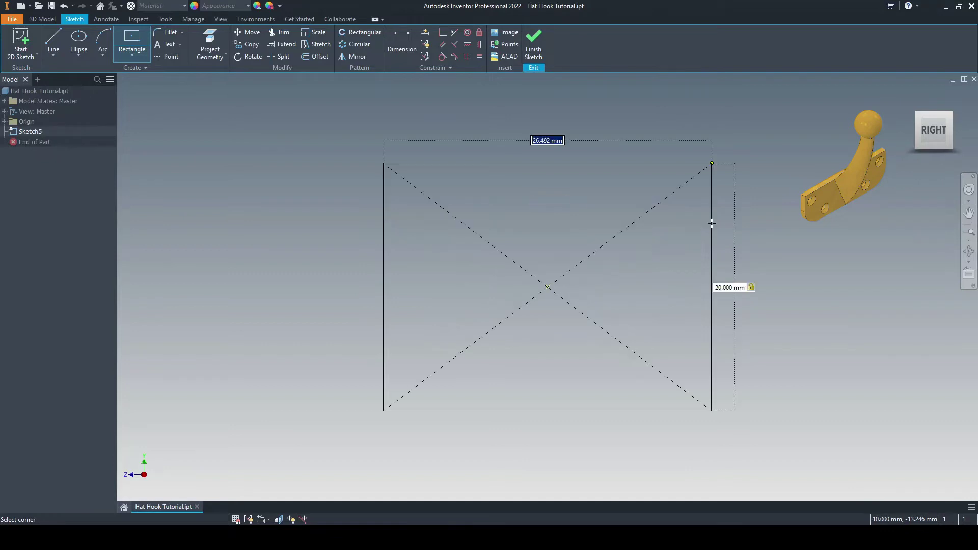
pyautogui.write('60')
pyautogui.press('Return')
pyautogui.scroll(-3, 546, 275)
pyautogui.rightClick(437, 136)
pyautogui.click(438, 121)
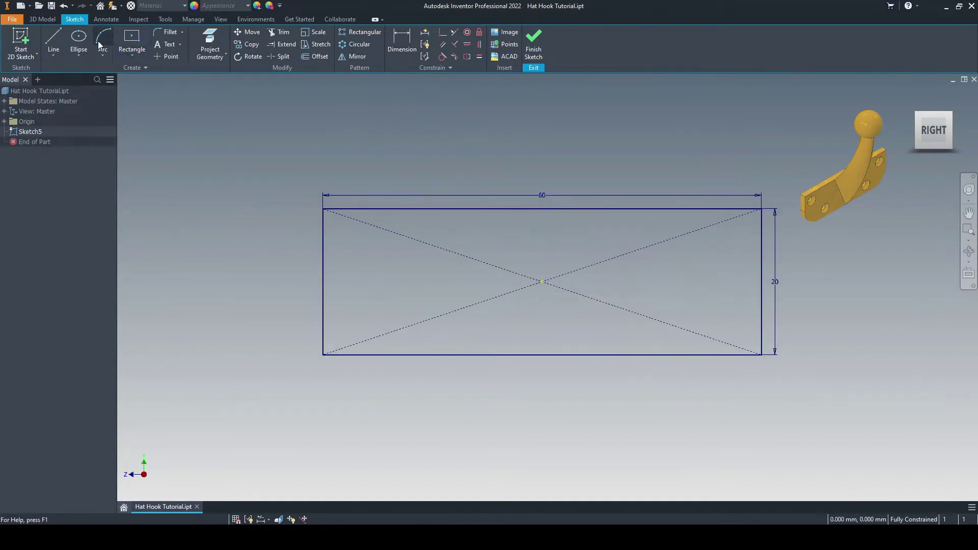
# Extrude the rectangle 3 mm into a solid plate.
pyautogui.click(43, 19)
pyautogui.click(54, 42)
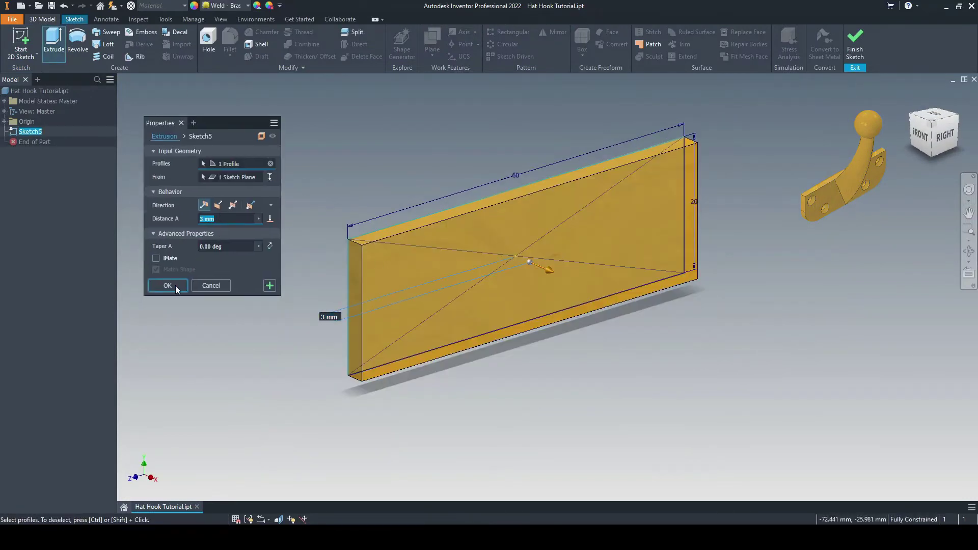
pyautogui.click(167, 285)
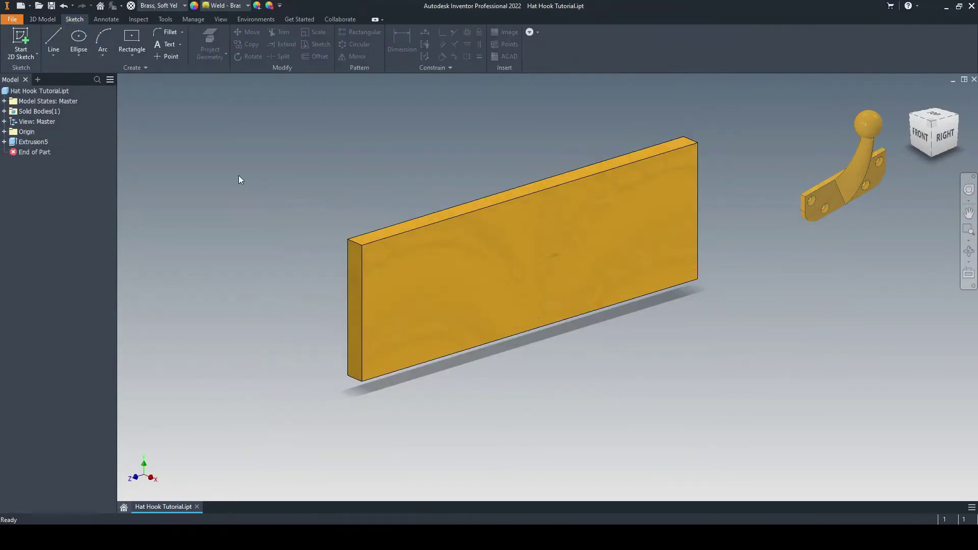
# Fillet the plate's two corner edges with a 10 mm radius, then return to Home view.
pyautogui.click(44, 21)
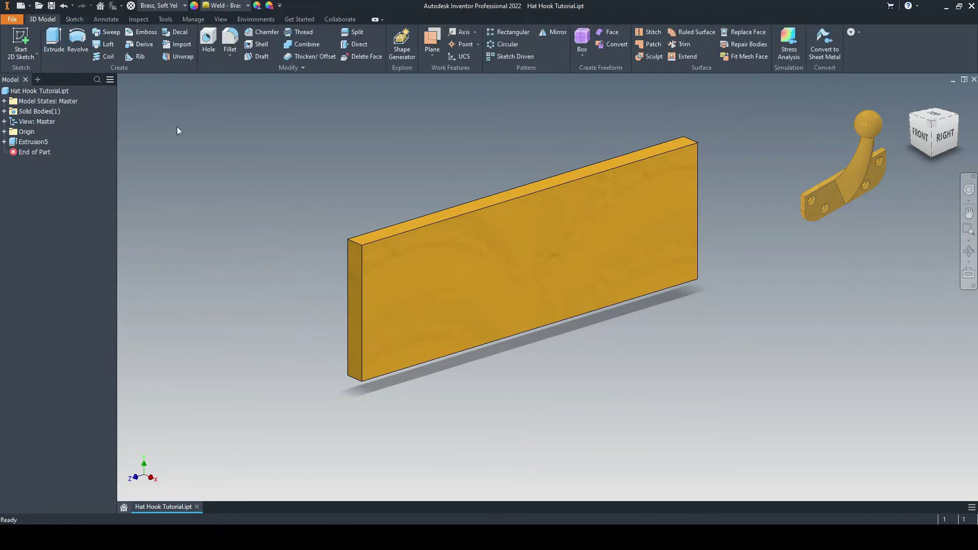
pyautogui.click(230, 40)
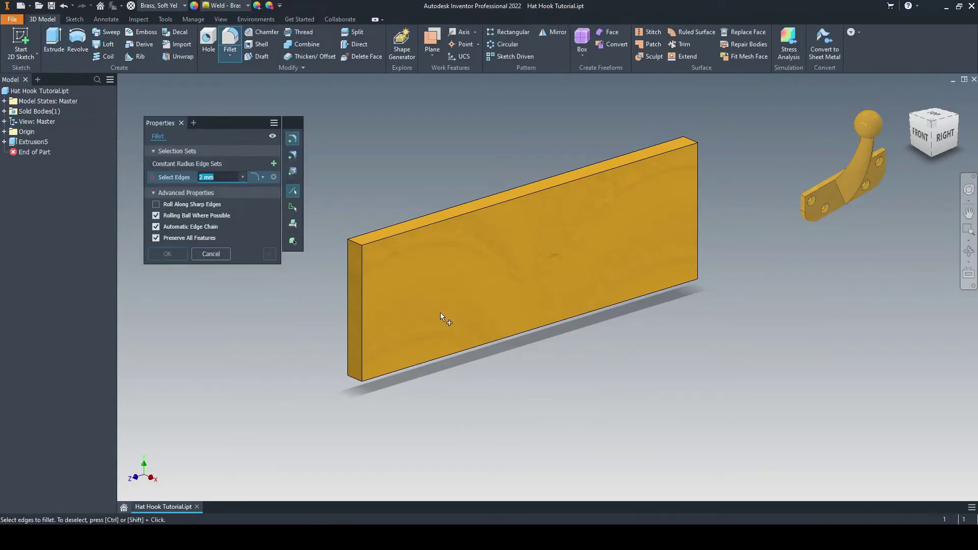
pyautogui.keyDown('shift'); pyautogui.moveTo(440, 313); pyautogui.dragTo(406, 259, button='middle'); pyautogui.keyUp('shift')
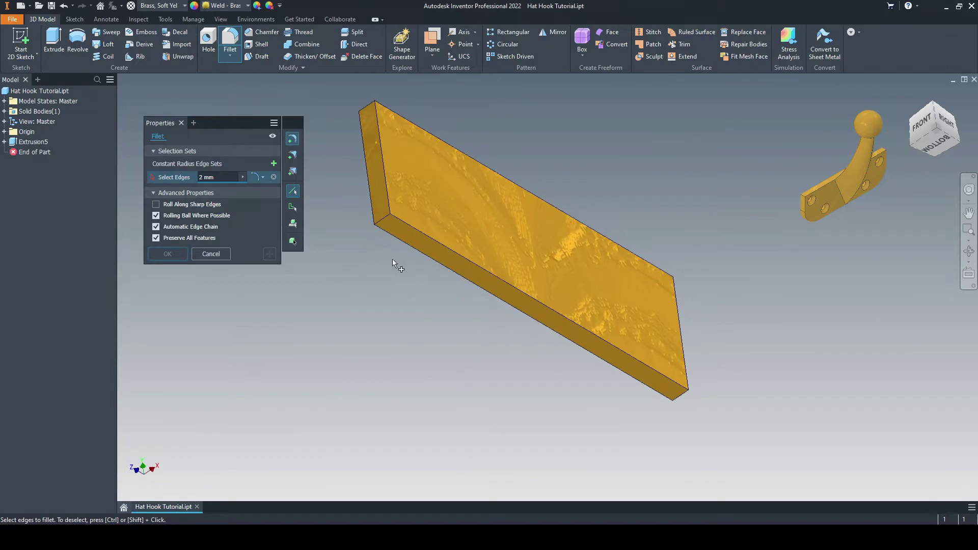
pyautogui.doubleClick(223, 179)
pyautogui.write('10')
pyautogui.click(384, 220)
pyautogui.keyDown('shift'); pyautogui.moveTo(400, 235); pyautogui.dragTo(679, 370, button='middle'); pyautogui.keyUp('shift')
pyautogui.click(694, 376)
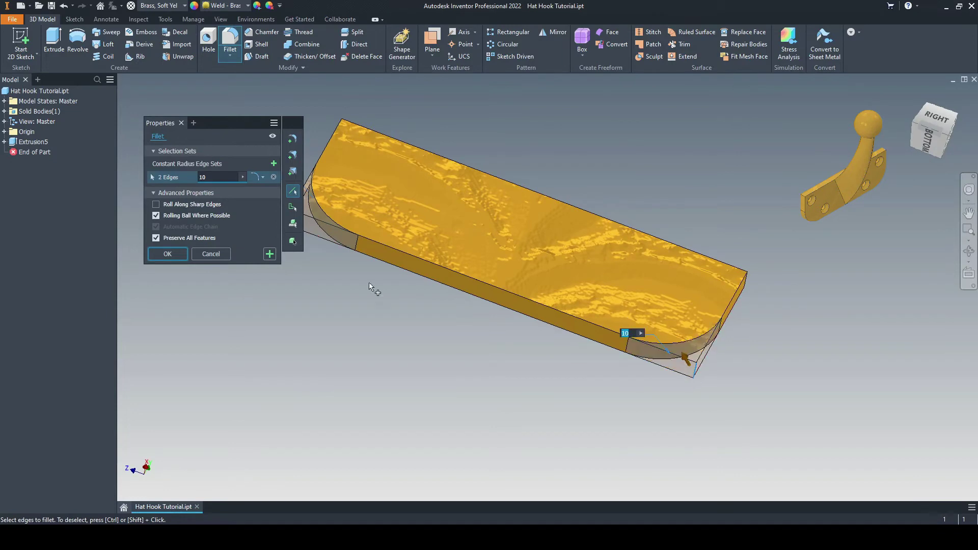
pyautogui.click(167, 254)
pyautogui.keyDown('shift'); pyautogui.moveTo(356, 194); pyautogui.dragTo(476, 182, button='middle'); pyautogui.keyUp('shift')
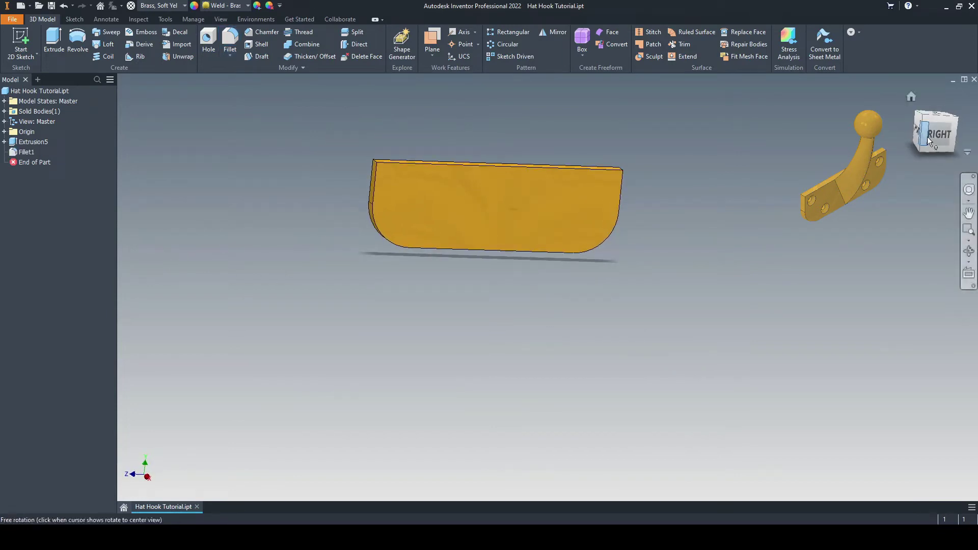
pyautogui.click(910, 100)
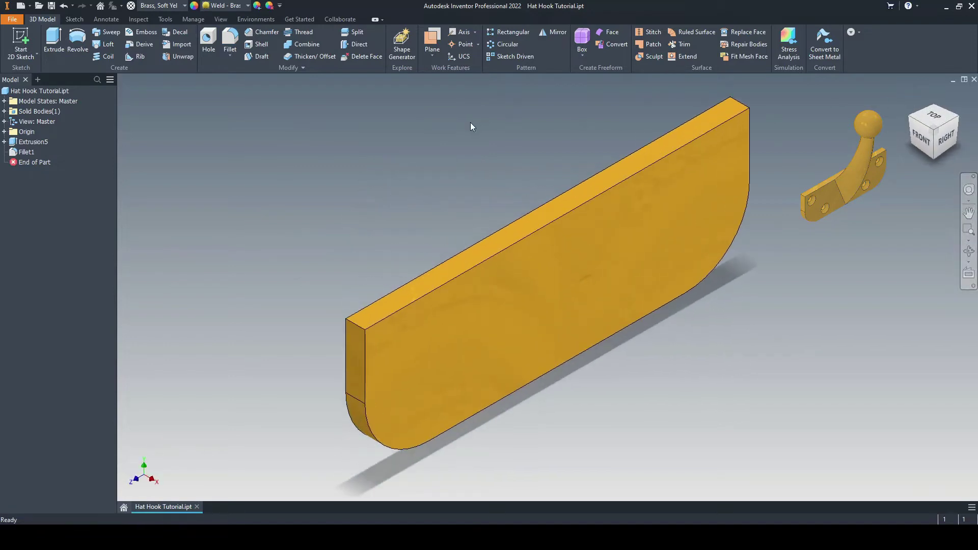
# Create Sketch6 on the plate's front face and drop four points near its corners.
pyautogui.click(543, 295)
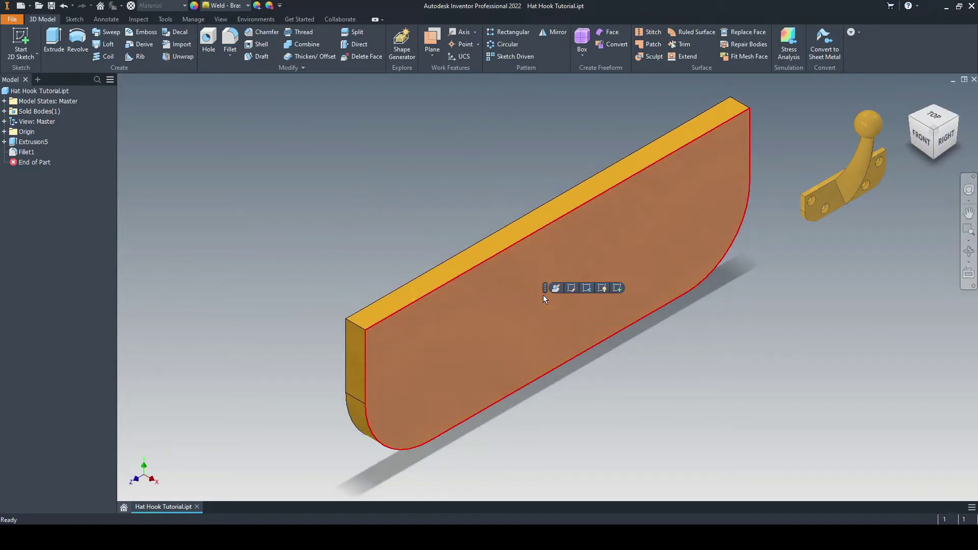
pyautogui.click(618, 288)
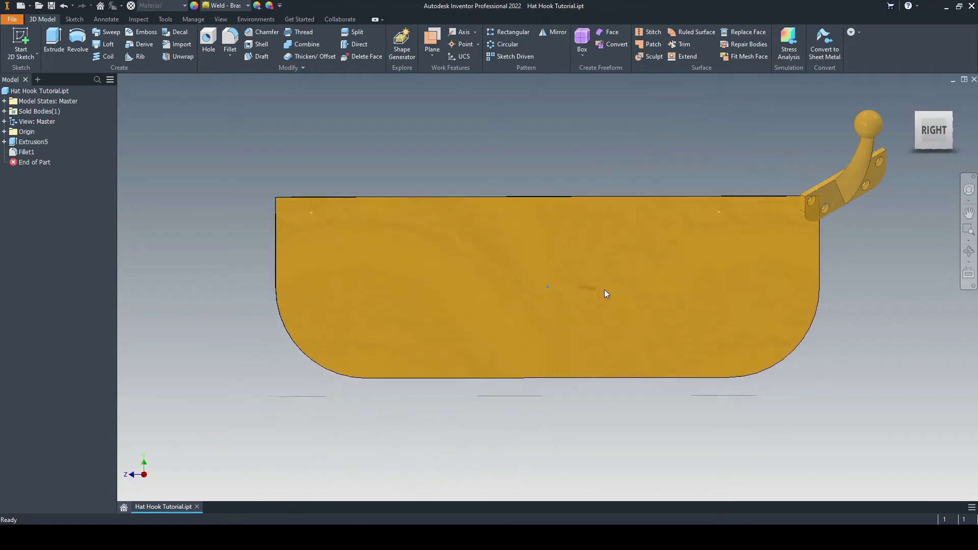
pyautogui.click(166, 56)
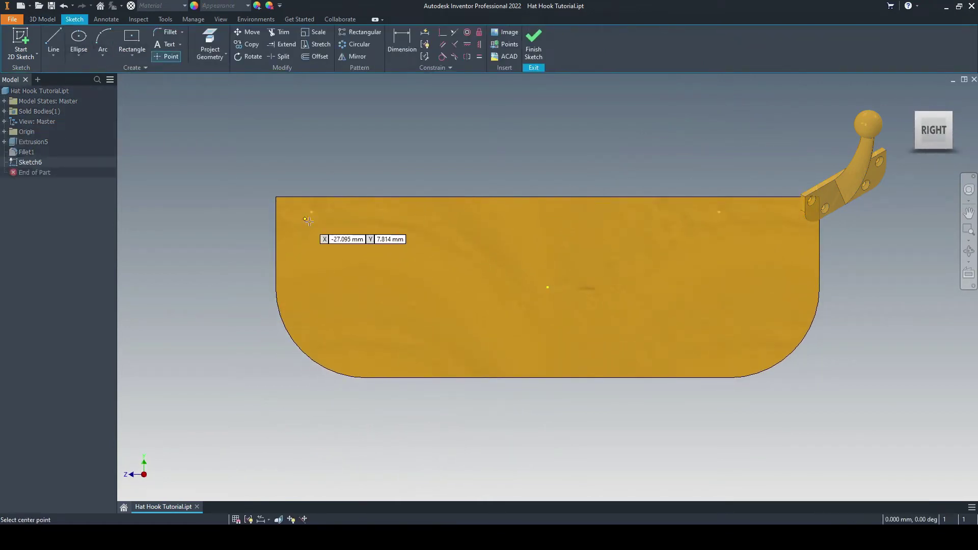
pyautogui.click(330, 230)
pyautogui.click(785, 218)
pyautogui.click(756, 340)
pyautogui.click(404, 336)
pyautogui.rightClick(393, 153)
pyautogui.click(435, 153)
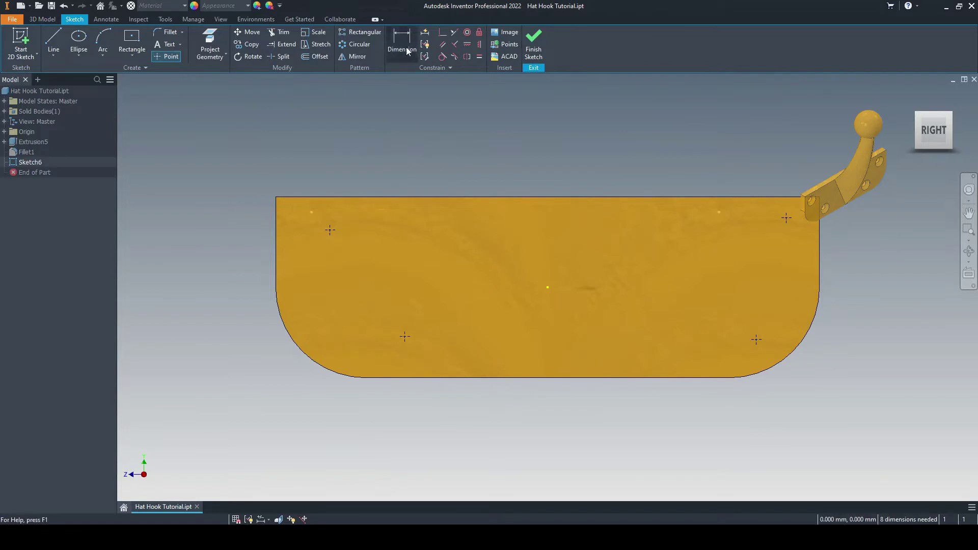
# Dimension the upper-left point 5 mm from the top edge and 5 mm from the left edge.
pyautogui.click(313, 197)
pyautogui.click(329, 230)
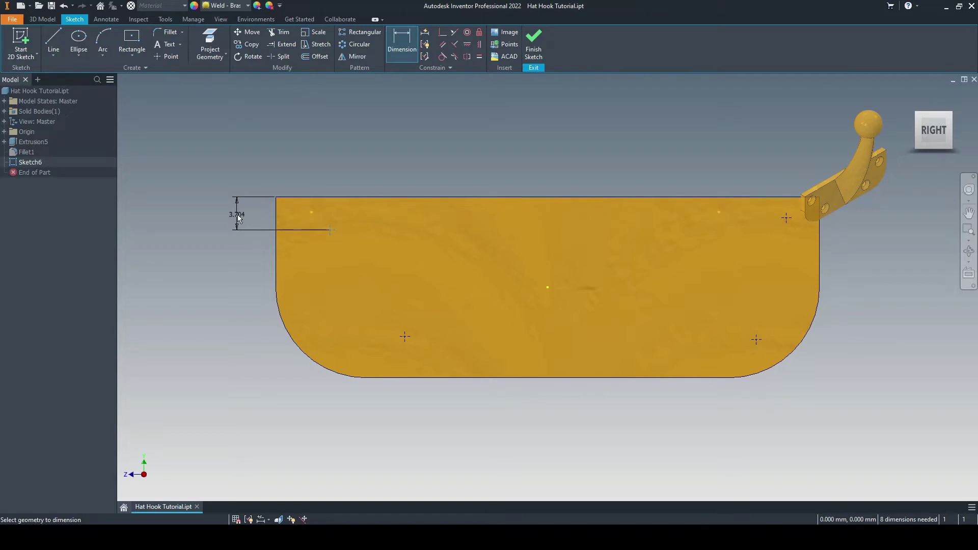
pyautogui.click(239, 218)
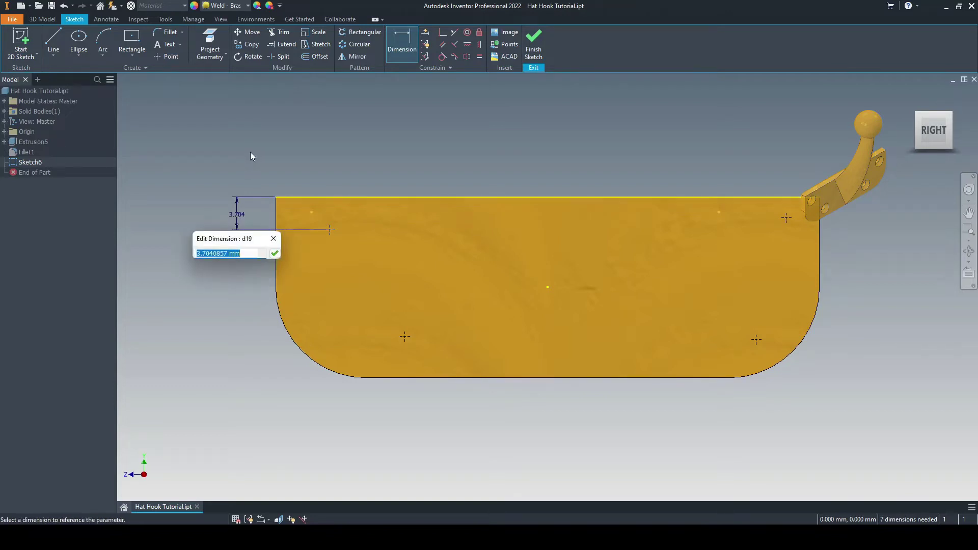
pyautogui.write('5')
pyautogui.press('Return')
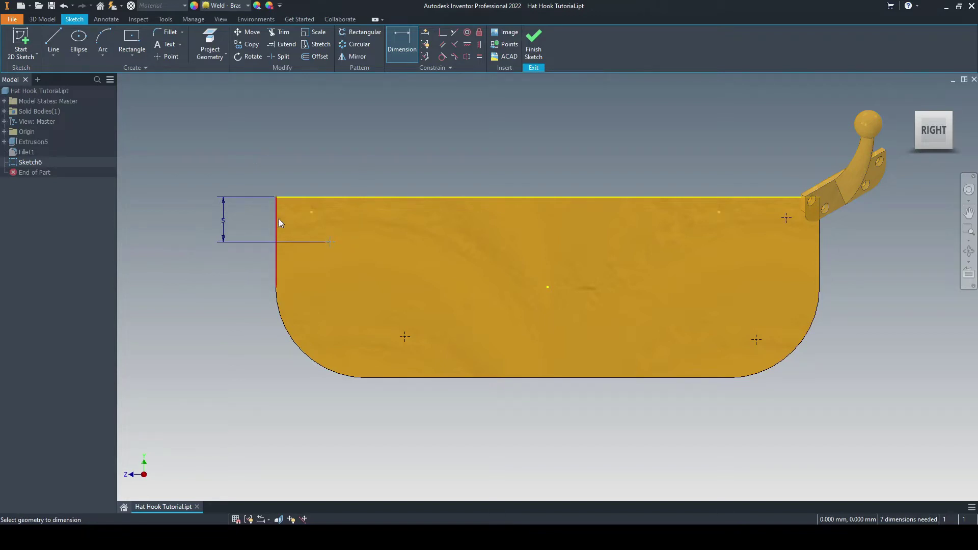
pyautogui.click(280, 223)
pyautogui.click(330, 242)
pyautogui.click(326, 164)
pyautogui.write('5')
pyautogui.press('Return')
# Dimension the lower-left point 5 mm above the bottom edge and 15 mm from the left edge.
pyautogui.click(404, 337)
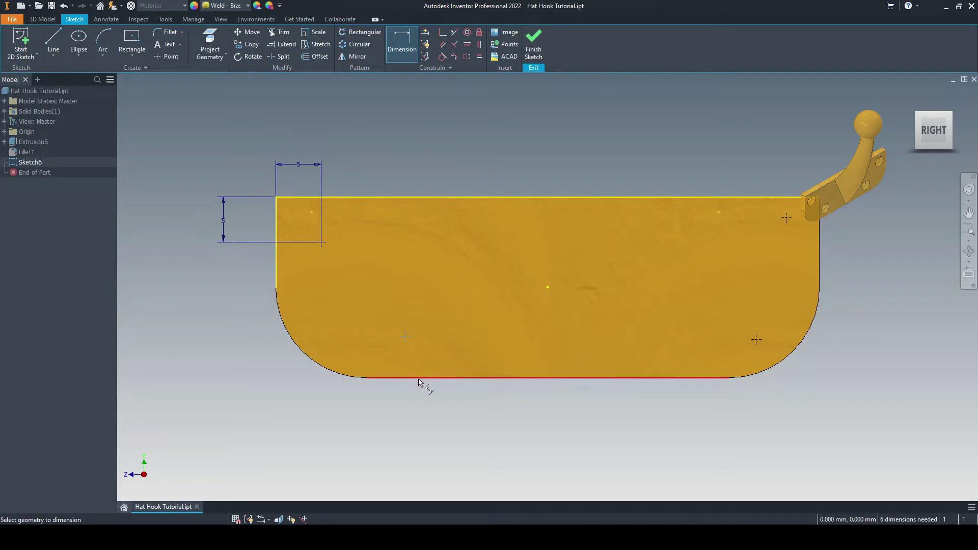
pyautogui.click(424, 378)
pyautogui.click(240, 362)
pyautogui.write('5')
pyautogui.press('Return')
pyautogui.click(278, 274)
pyautogui.click(405, 332)
pyautogui.click(408, 417)
pyautogui.write('15')
pyautogui.press('Return')
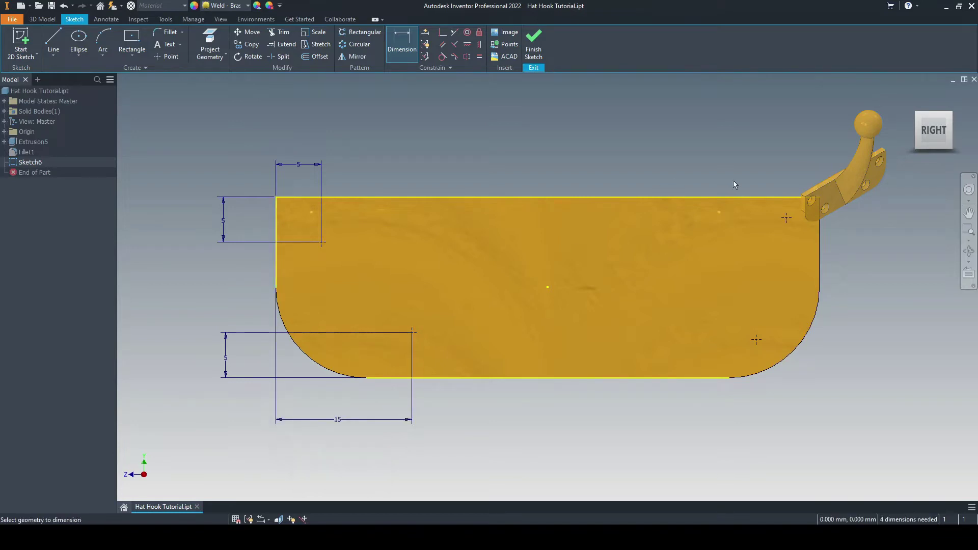
# Constrain the right-hand points horizontally level with their left-hand counterparts.
pyautogui.click(468, 45)
pyautogui.click(321, 242)
pyautogui.click(787, 218)
pyautogui.click(755, 339)
pyautogui.click(410, 333)
pyautogui.rightClick(479, 130)
pyautogui.click(513, 128)
# Dimension the upper-right point 5 mm and the lower-right point 15 mm from the right edge.
pyautogui.press('d')
pyautogui.click(786, 241)
pyautogui.click(819, 237)
pyautogui.click(799, 174)
pyautogui.write('5')
pyautogui.press('Return')
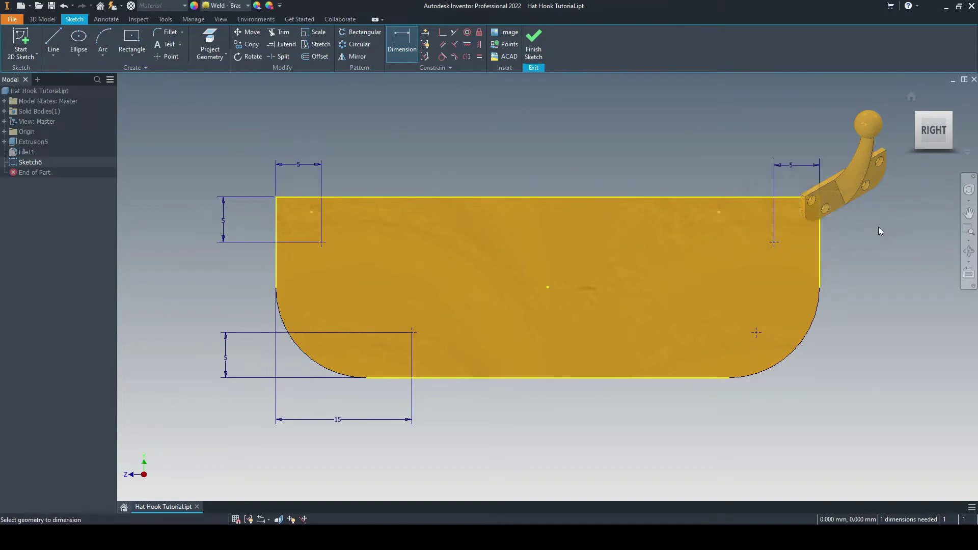
pyautogui.click(756, 332)
pyautogui.click(820, 278)
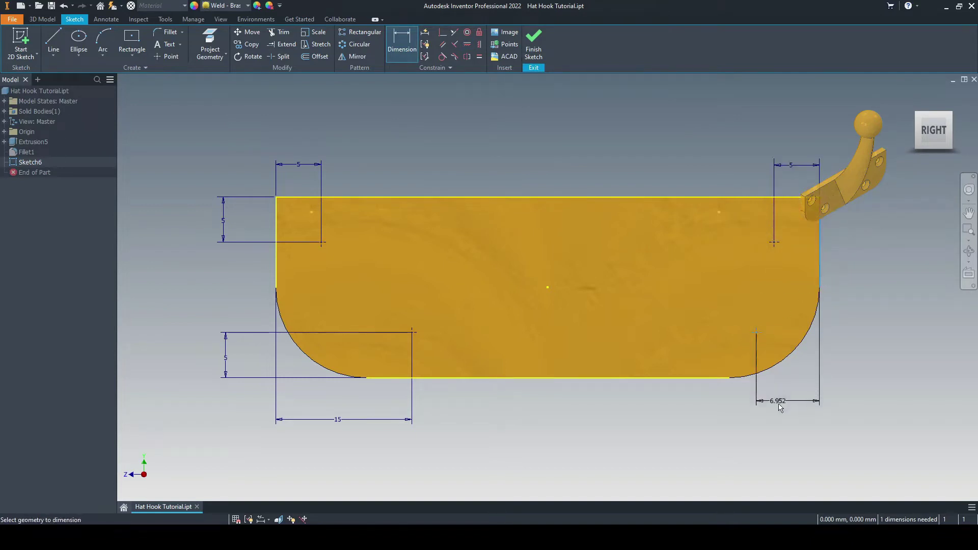
pyautogui.click(849, 402)
pyautogui.write('15')
pyautogui.press('Return')
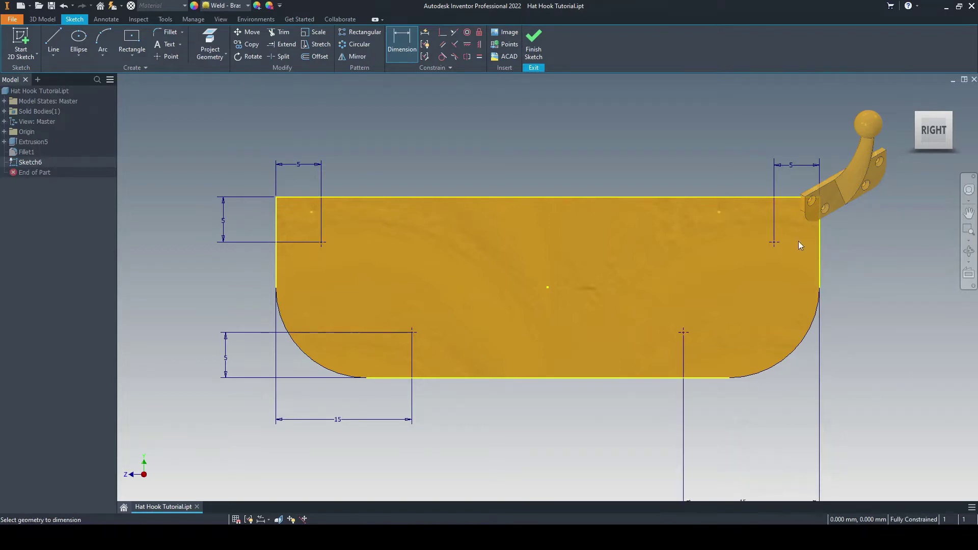
pyautogui.rightClick(576, 138)
pyautogui.click(611, 139)
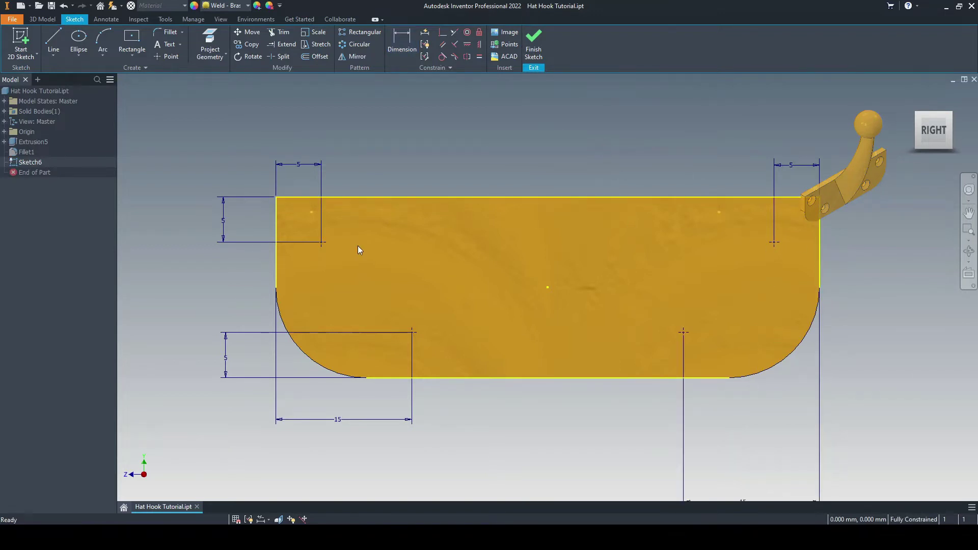
pyautogui.scroll(2, 358, 246)
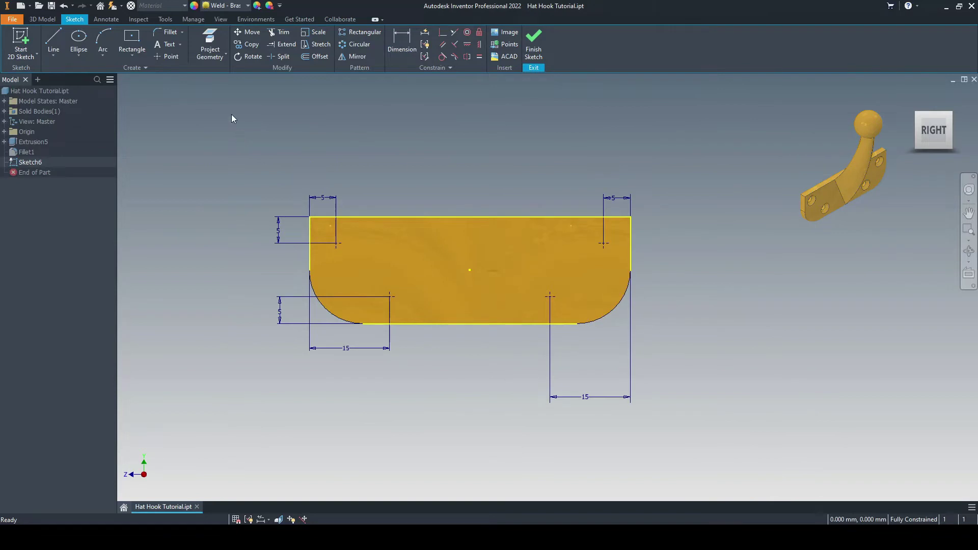
# Finish the sketch and cut countersunk holes with a 6 mm countersink diameter at all four points.
pyautogui.click(533, 44)
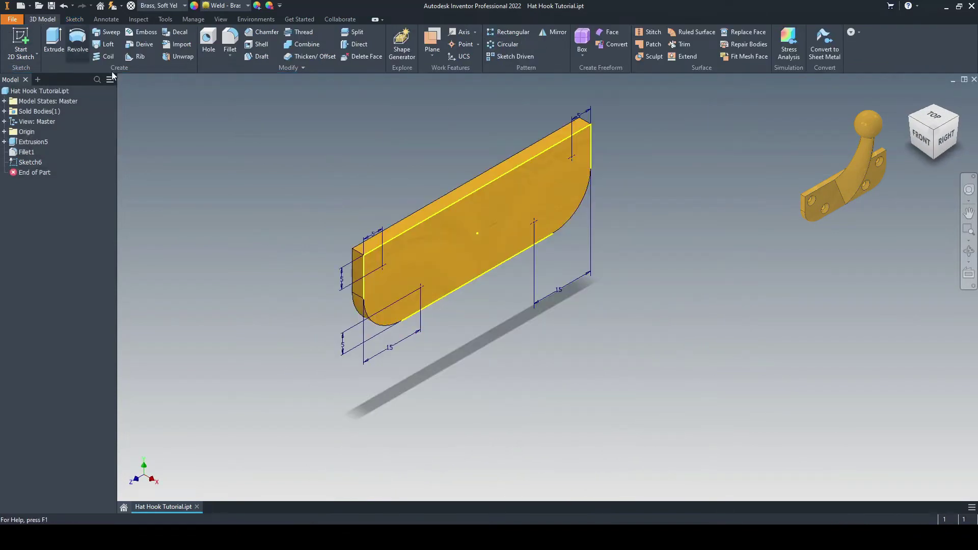
pyautogui.click(211, 44)
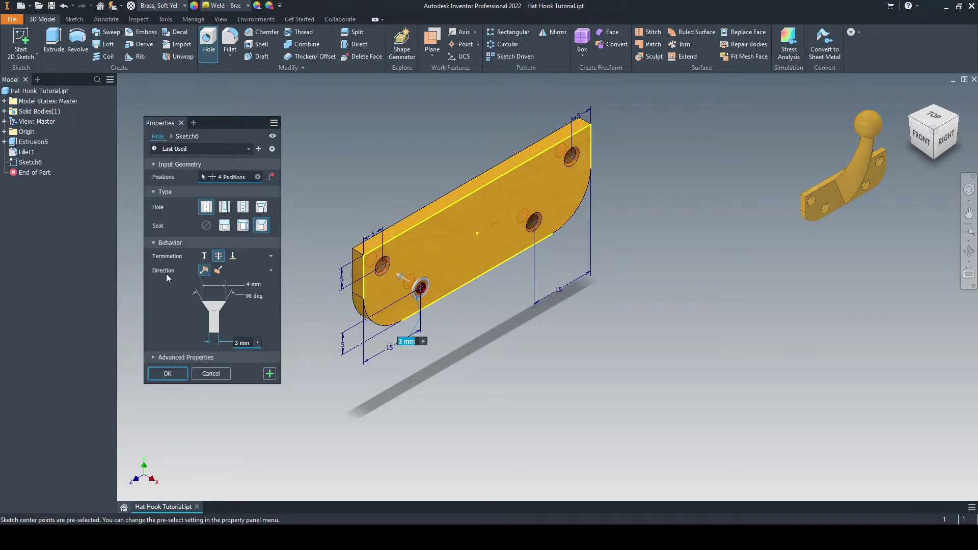
pyautogui.click(250, 286)
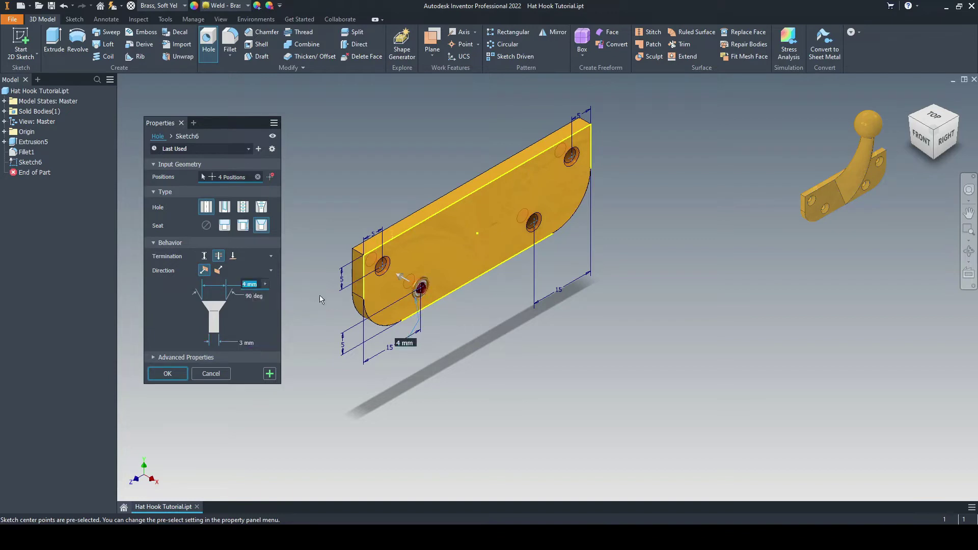
pyautogui.write('6')
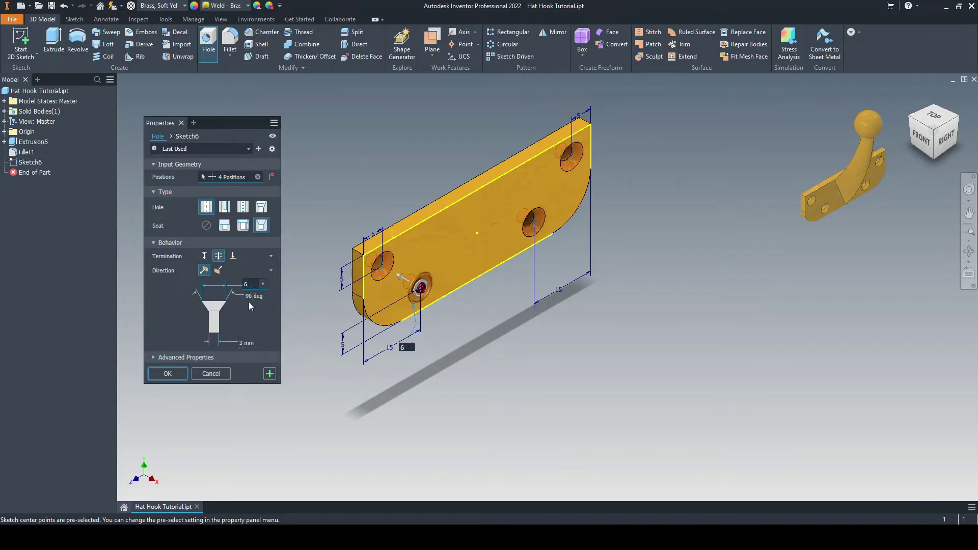
pyautogui.click(168, 376)
pyautogui.keyDown('shift'); pyautogui.moveTo(286, 214); pyautogui.dragTo(301, 240, button='middle'); pyautogui.keyUp('shift')
# Switch the model to the Home view with F6.
pyautogui.press('F6')
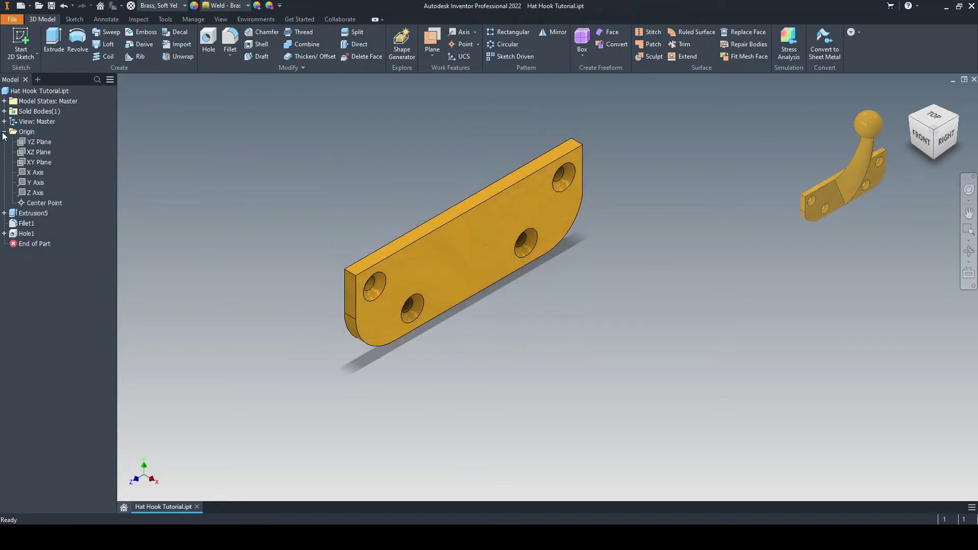
# Start a sketch on the XY Plane and draw a 15 mm diameter circle above the plate.
pyautogui.click(35, 163)
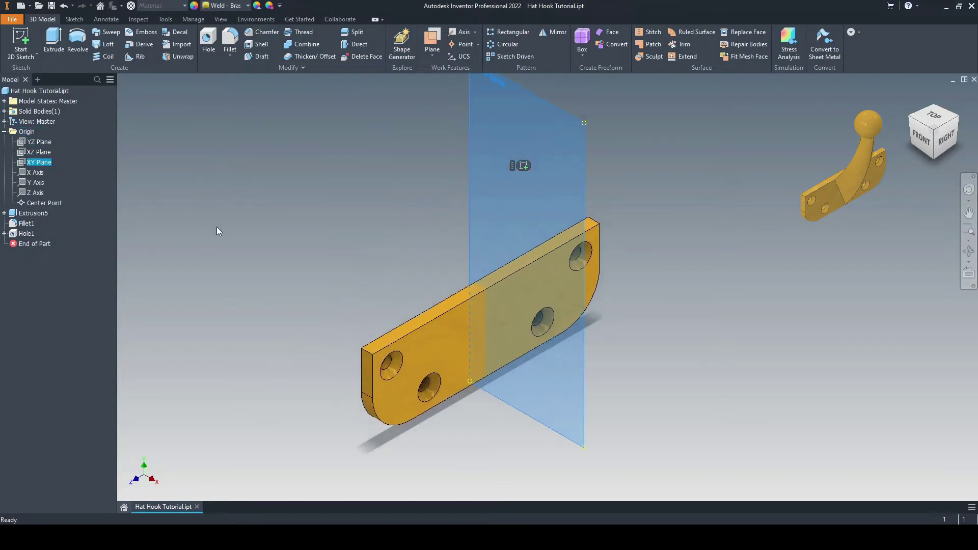
pyautogui.scroll(-3, 216, 227)
pyautogui.rightClick(36, 163)
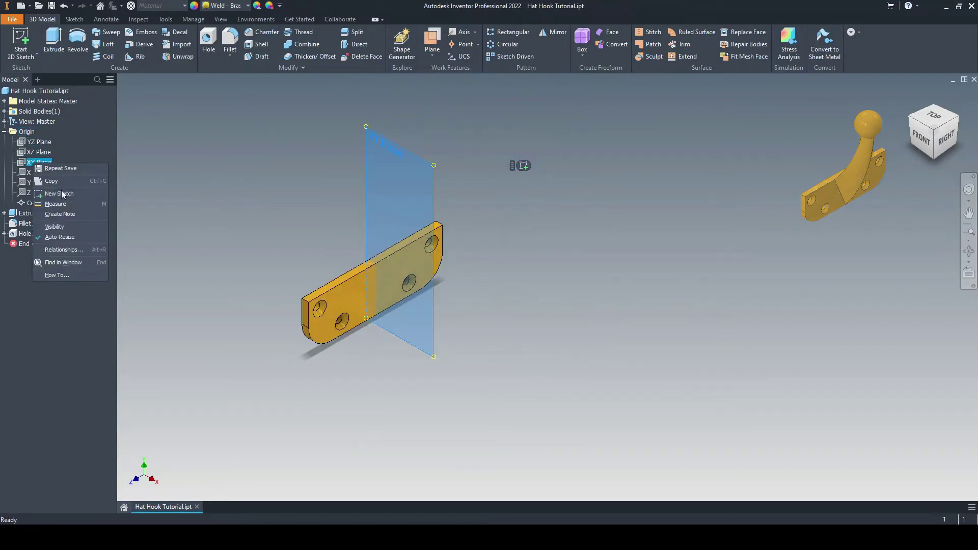
pyautogui.click(59, 194)
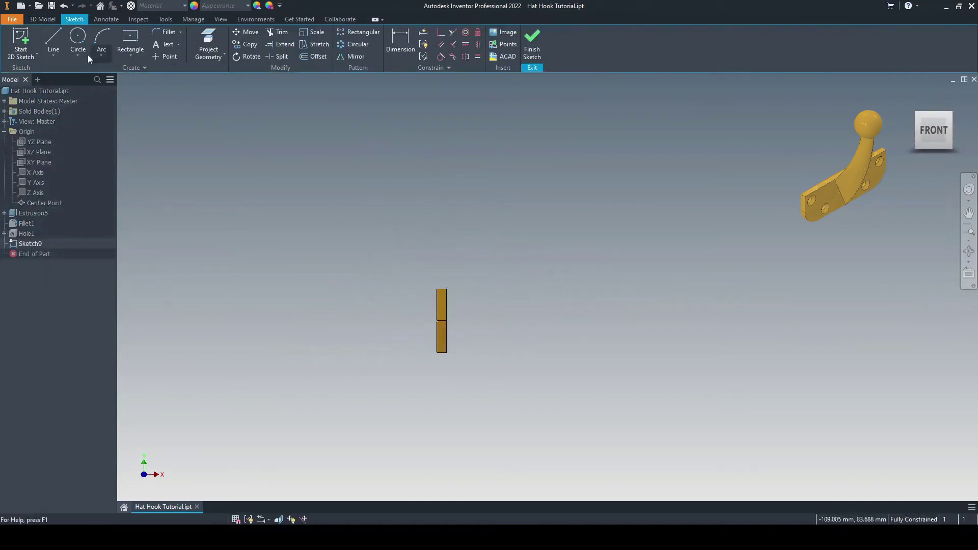
pyautogui.click(78, 40)
pyautogui.click(481, 197)
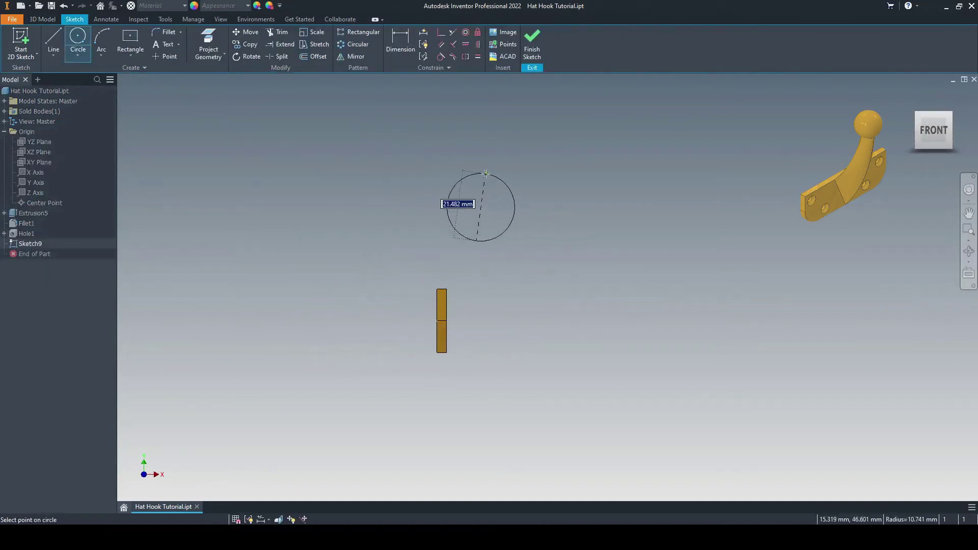
pyautogui.write('15')
pyautogui.press('Return')
pyautogui.press('Escape')
# Position the circle centre 60 mm above the plate bottom and 17 mm across horizontally.
pyautogui.click(400, 42)
pyautogui.click(442, 352)
pyautogui.click(363, 254)
pyautogui.write('60')
pyautogui.press('Return')
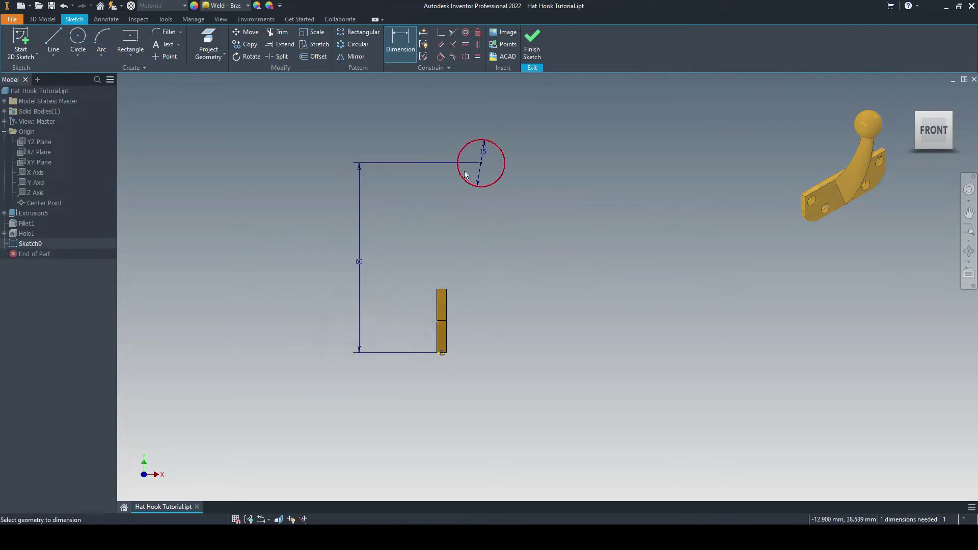
pyautogui.click(447, 298)
pyautogui.click(461, 231)
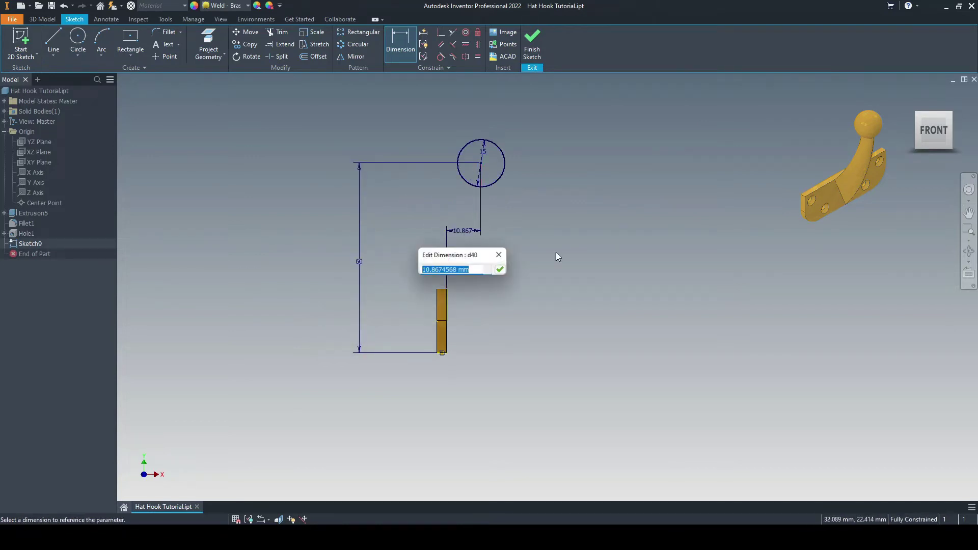
pyautogui.write('17')
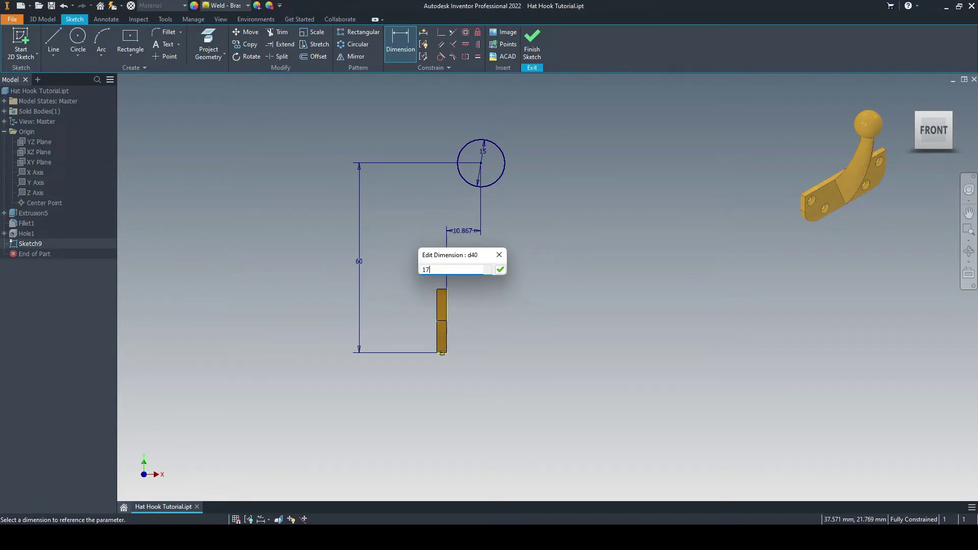
pyautogui.press('Return')
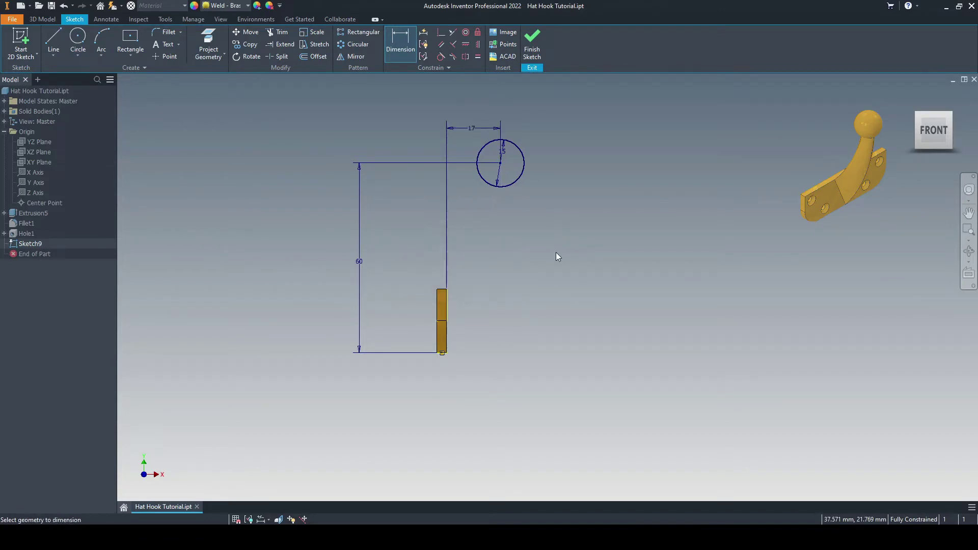
# Draw a vertical line from the circle's top to its bottom through the centre.
pyautogui.press('l')
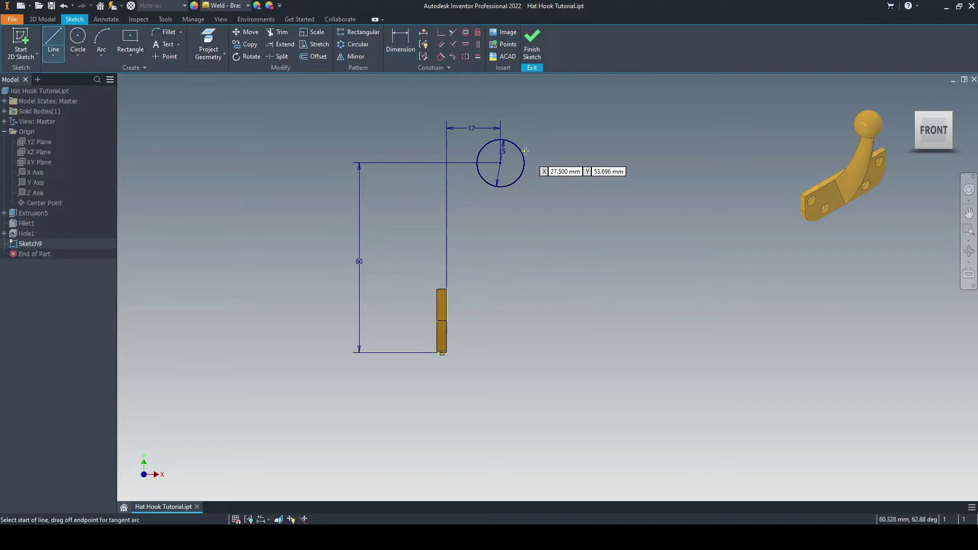
pyautogui.click(499, 139)
pyautogui.click(500, 187)
pyautogui.press('Escape')
pyautogui.moveTo(570, 173)
pyautogui.keyDown('shift'); pyautogui.mouseDown(button='middle')
pyautogui.moveTo(516, 188)
pyautogui.moveTo(484, 176)
pyautogui.mouseUp(button='middle'); pyautogui.keyUp('shift')
# Revolve the half circle around the vertical line into a solid sphere, then view from Home.
pyautogui.click(33, 19)
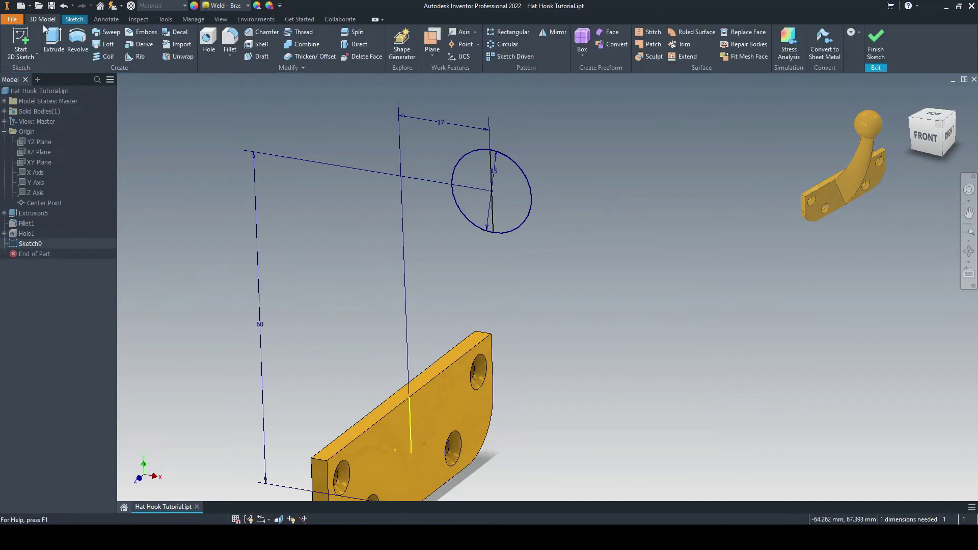
pyautogui.click(77, 40)
pyautogui.click(510, 193)
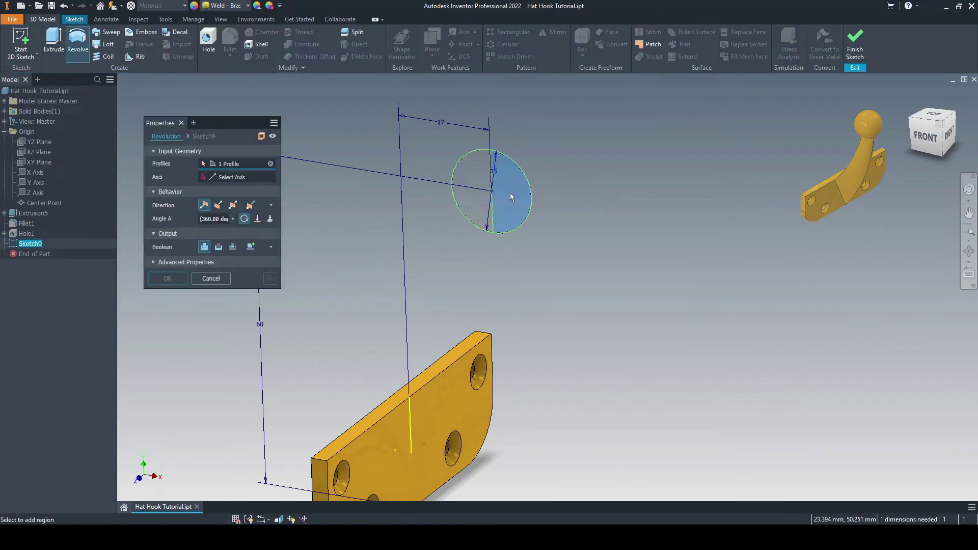
pyautogui.click(488, 168)
pyautogui.click(167, 278)
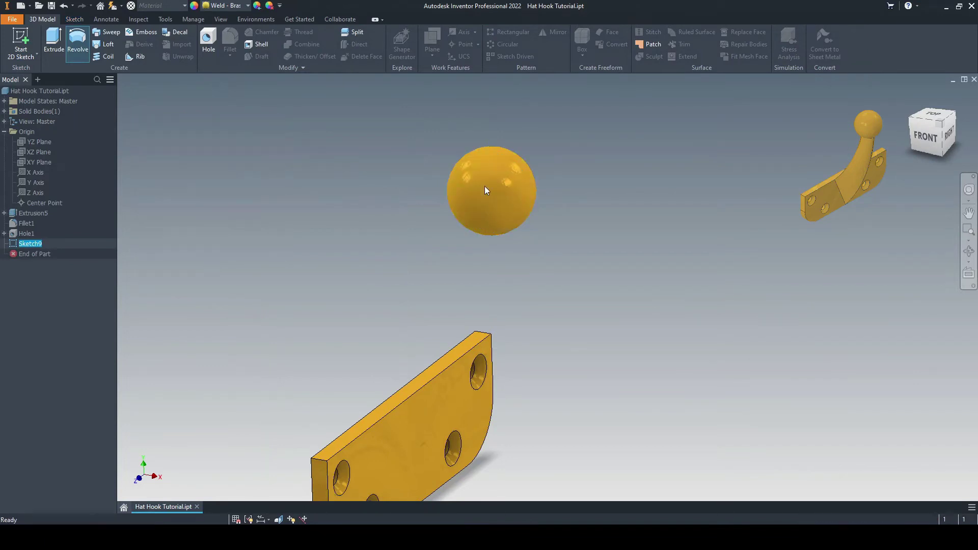
pyautogui.click(906, 98)
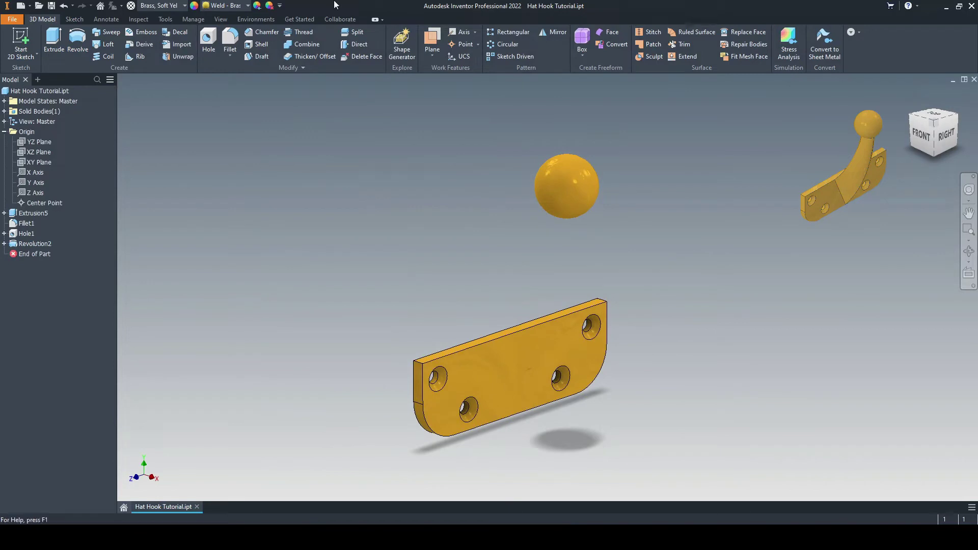
pyautogui.click(63, 5)
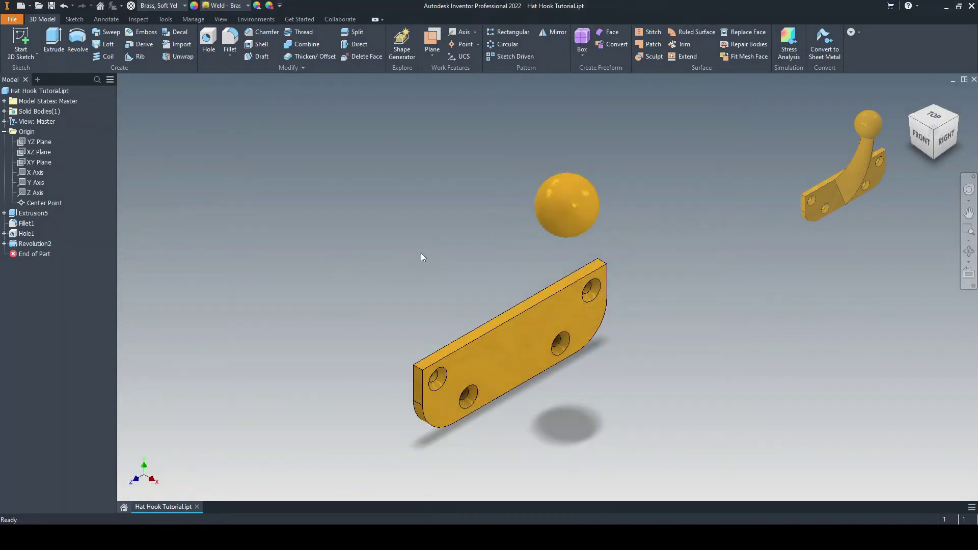
# Sketch a V on the plate's front face: two lines from the top edge meeting at the bottom edge.
pyautogui.click(507, 356)
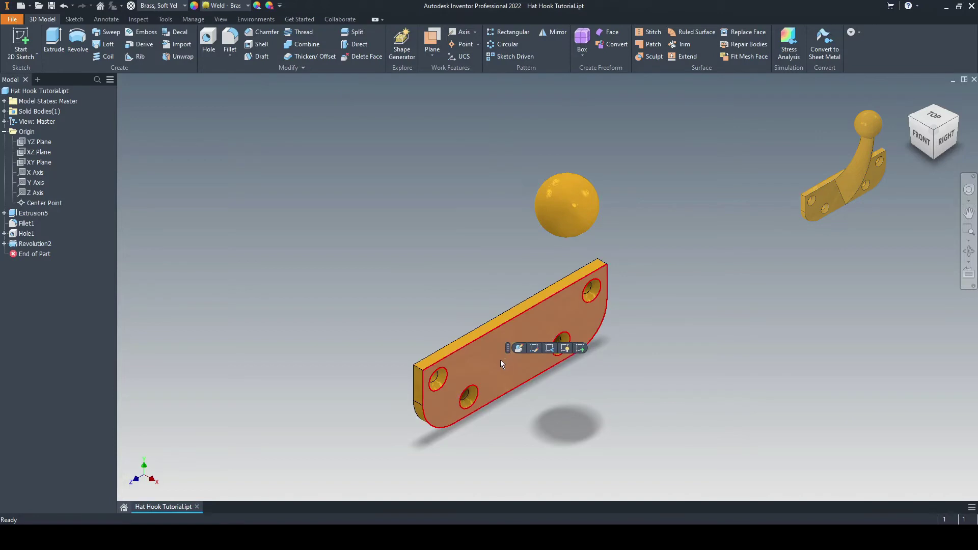
pyautogui.click(580, 348)
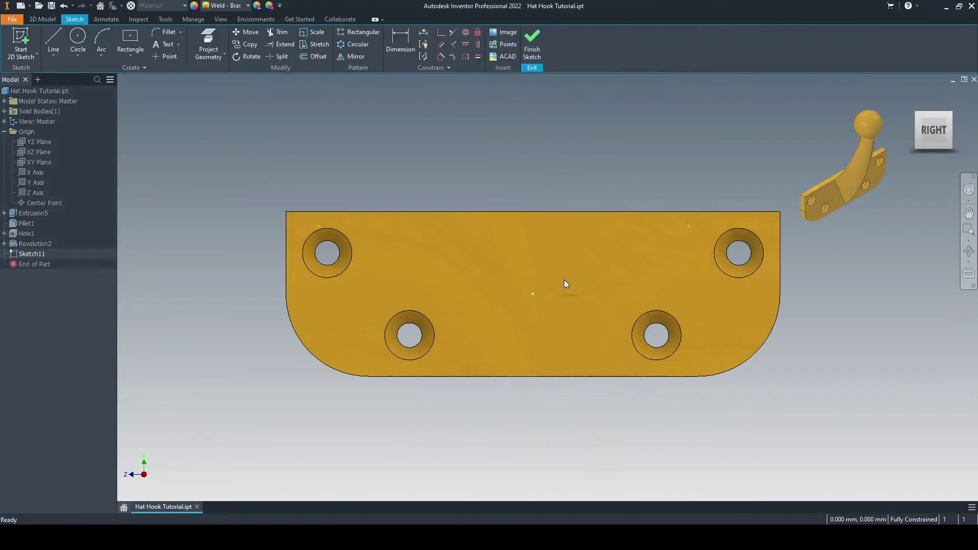
pyautogui.press('l')
pyautogui.click(459, 213)
pyautogui.doubleClick(523, 377)
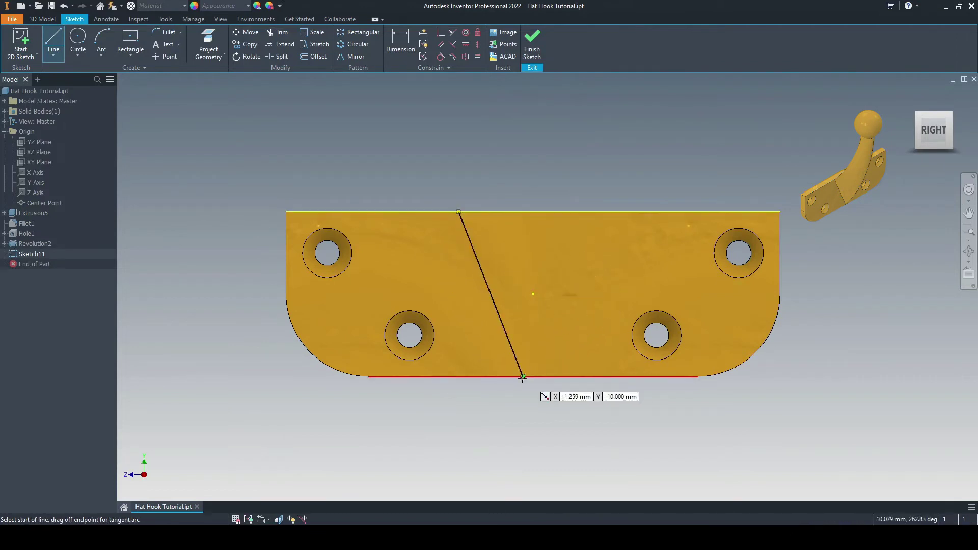
pyautogui.click(523, 377)
pyautogui.click(608, 213)
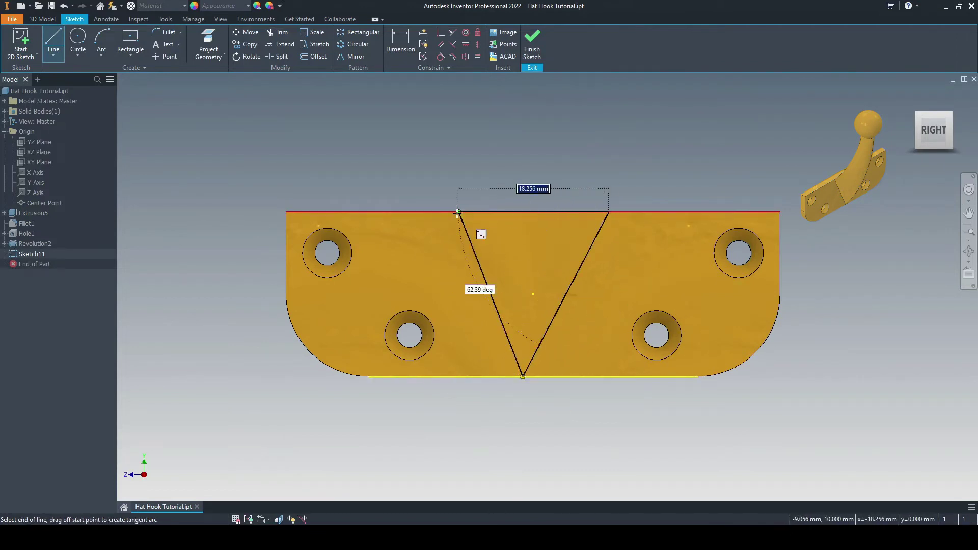
pyautogui.rightClick(429, 118)
pyautogui.click(475, 128)
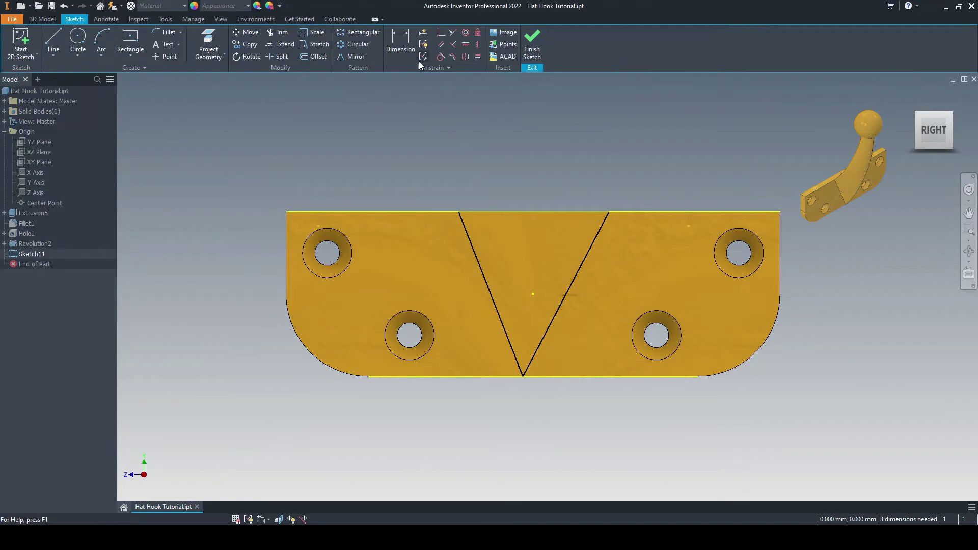
# Make the V's sides equal and align its tip vertically under the plate's centre point.
pyautogui.click(479, 59)
pyautogui.click(471, 239)
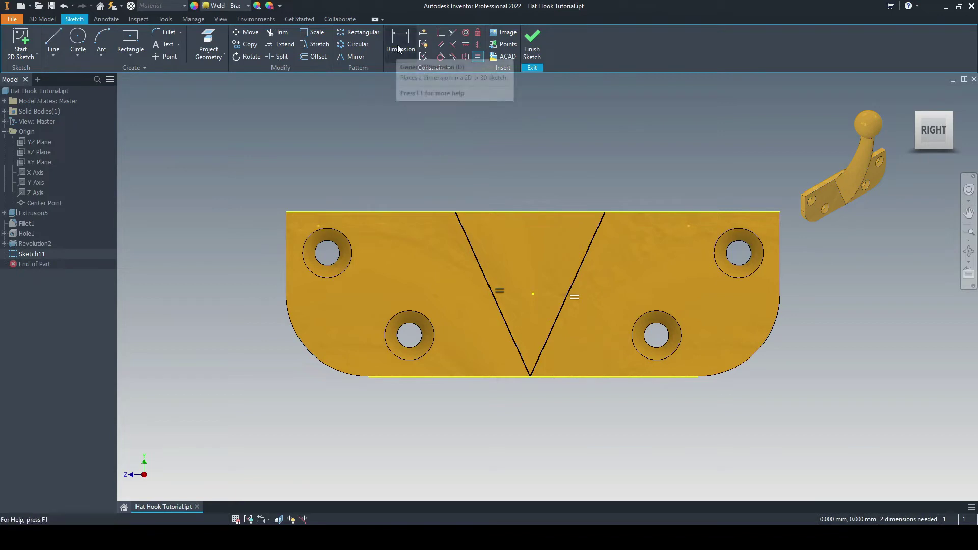
pyautogui.click(477, 45)
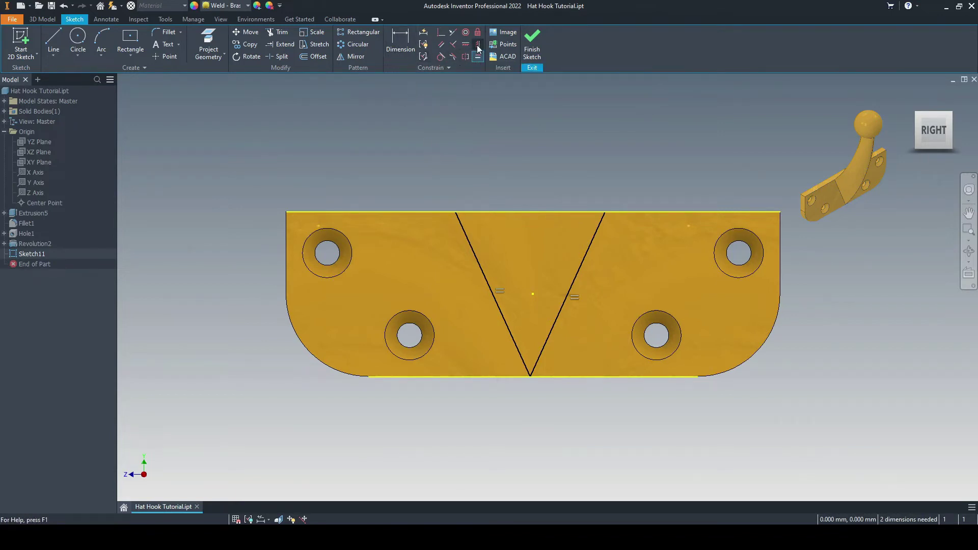
pyautogui.click(532, 295)
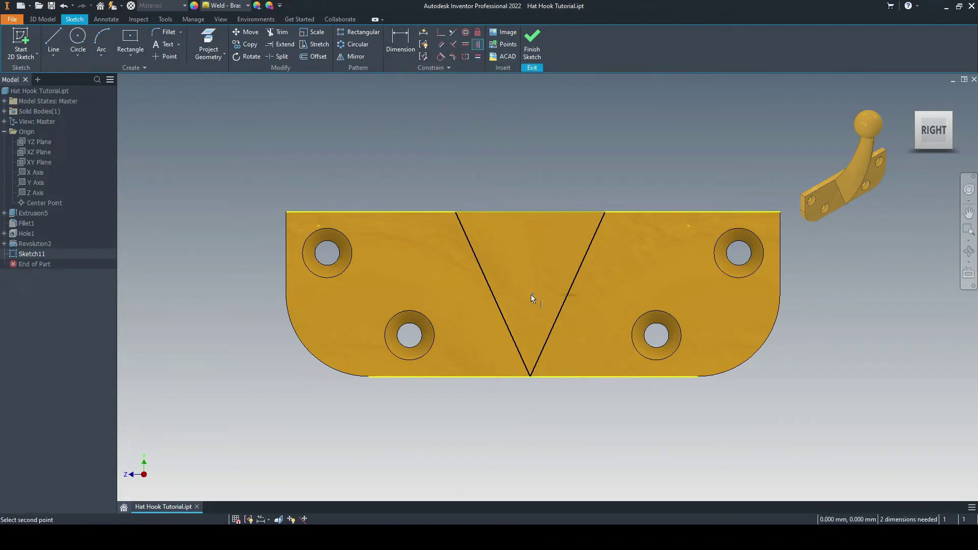
pyautogui.click(530, 378)
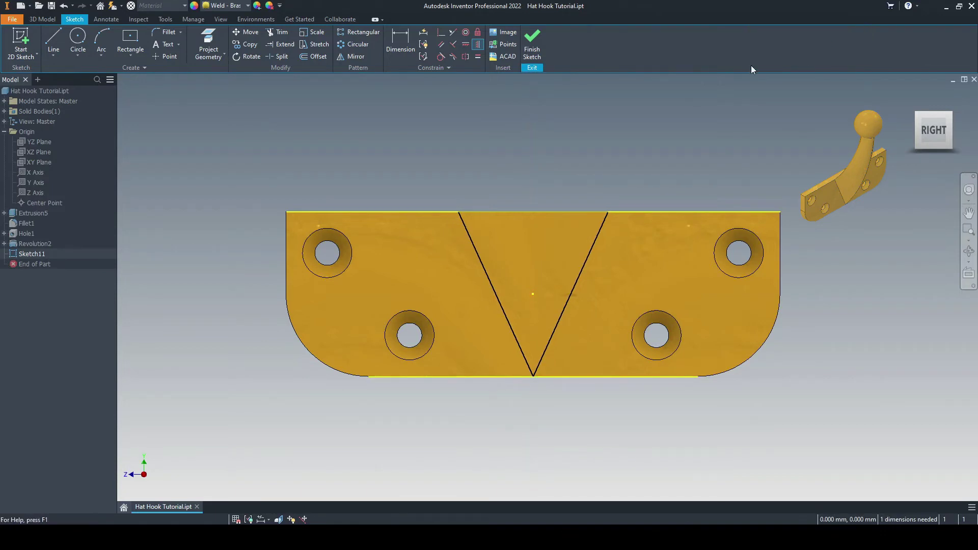
# Dimension the V's top opening to 16 and finish the sketch.
pyautogui.click(407, 54)
pyautogui.click(457, 212)
pyautogui.click(608, 211)
pyautogui.click(537, 161)
pyautogui.write('16')
pyautogui.press('Return')
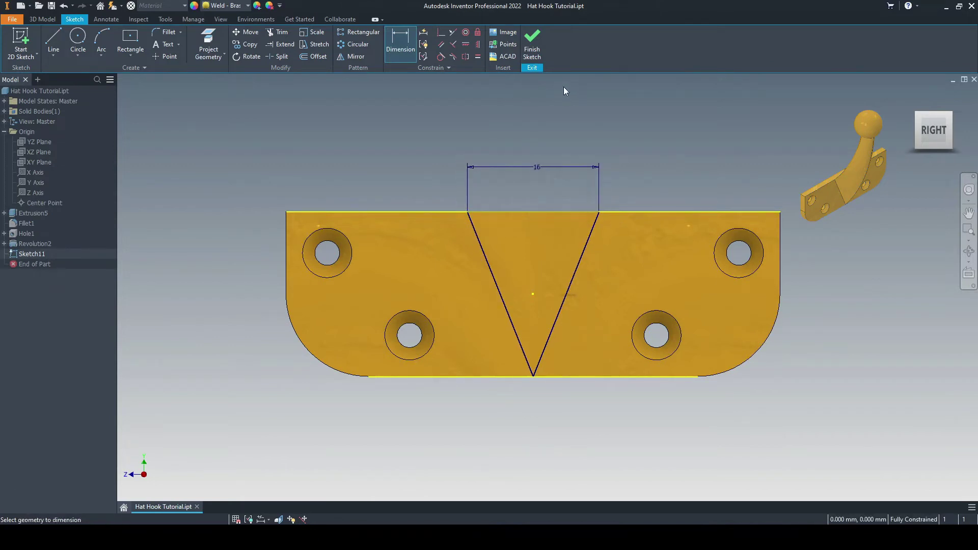
pyautogui.click(532, 44)
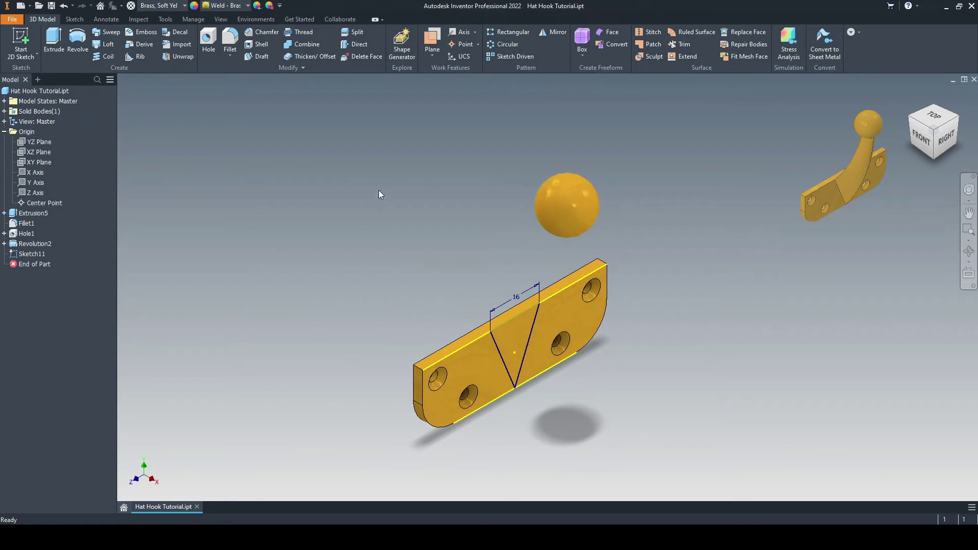
# Create Work Plane2 offset 44 from the XZ Plane, cutting through the sphere knob.
pyautogui.click(28, 152)
pyautogui.click(432, 56)
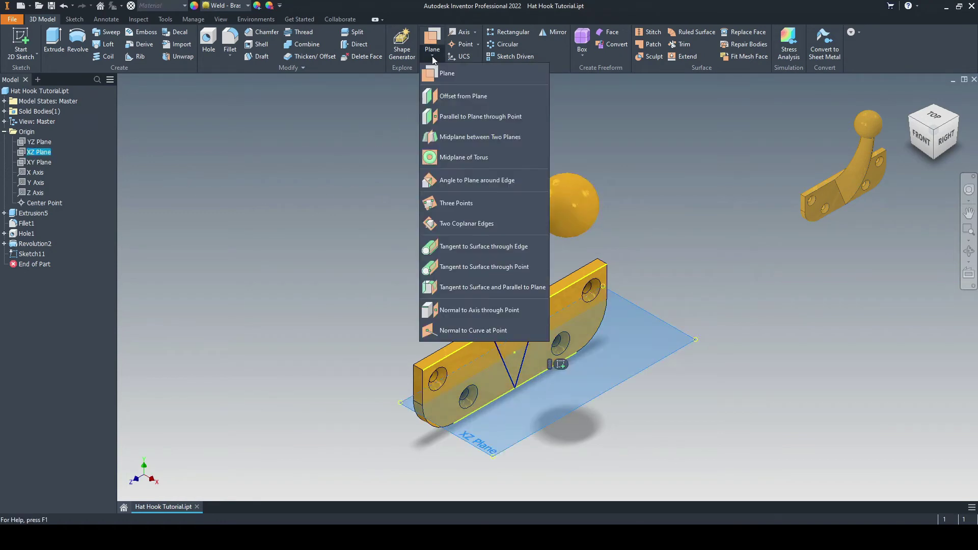
pyautogui.click(466, 97)
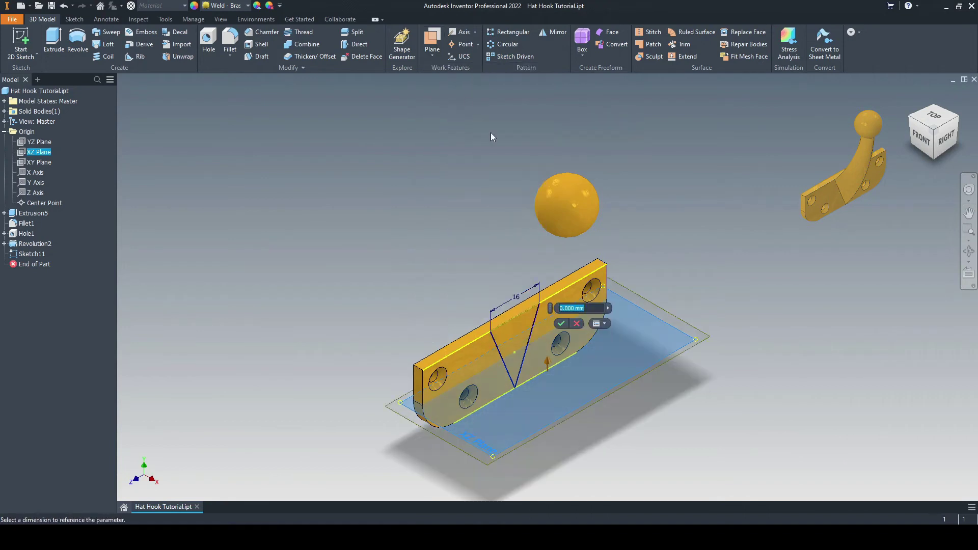
pyautogui.write('44')
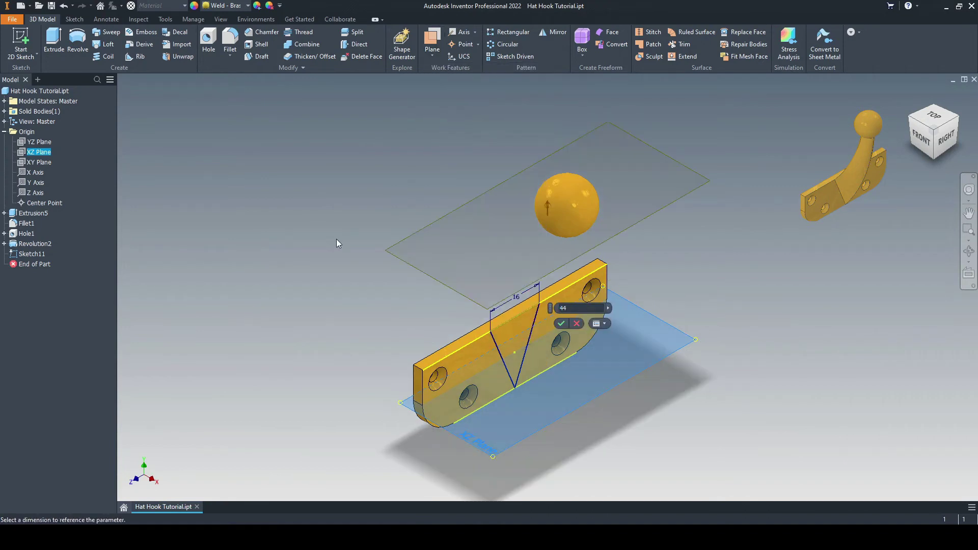
pyautogui.click(561, 324)
pyautogui.keyDown('shift'); pyautogui.moveTo(256, 225); pyautogui.dragTo(184, 185, button='middle'); pyautogui.keyUp('shift')
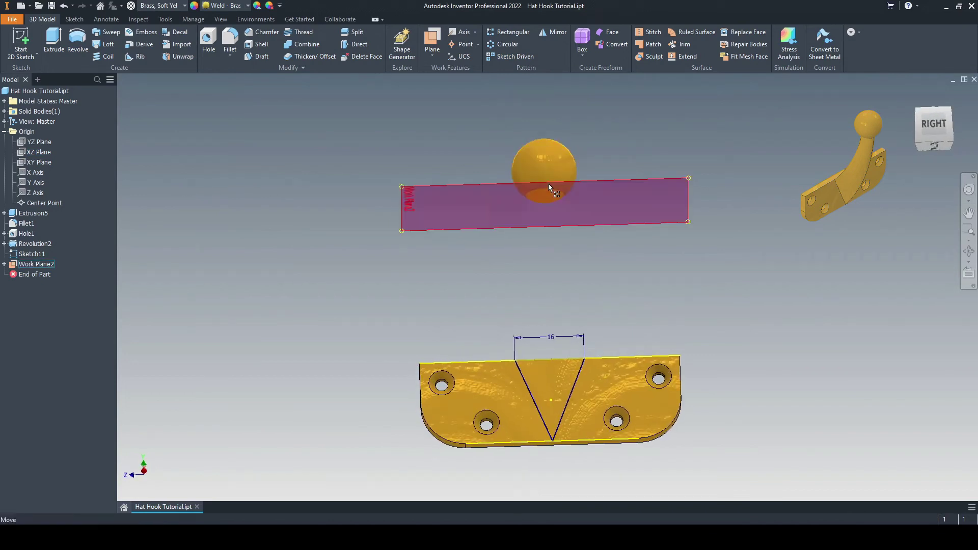
pyautogui.keyDown('shift'); pyautogui.moveTo(372, 118); pyautogui.dragTo(365, 148, button='middle'); pyautogui.keyUp('shift')
pyautogui.click(399, 201)
# Sketch on Work Plane2 an ellipse centred on the sphere, inside its outline.
pyautogui.click(429, 194)
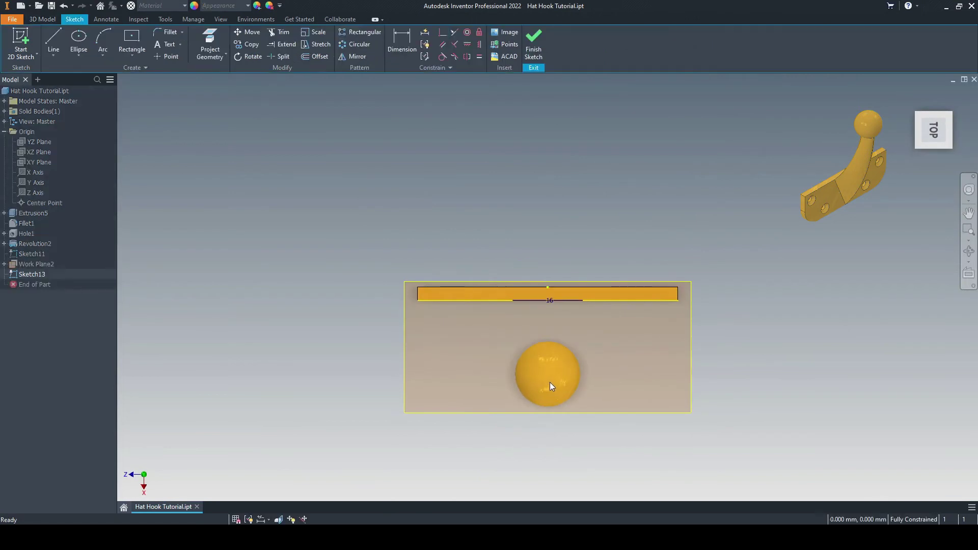
pyautogui.click(78, 55)
pyautogui.click(93, 120)
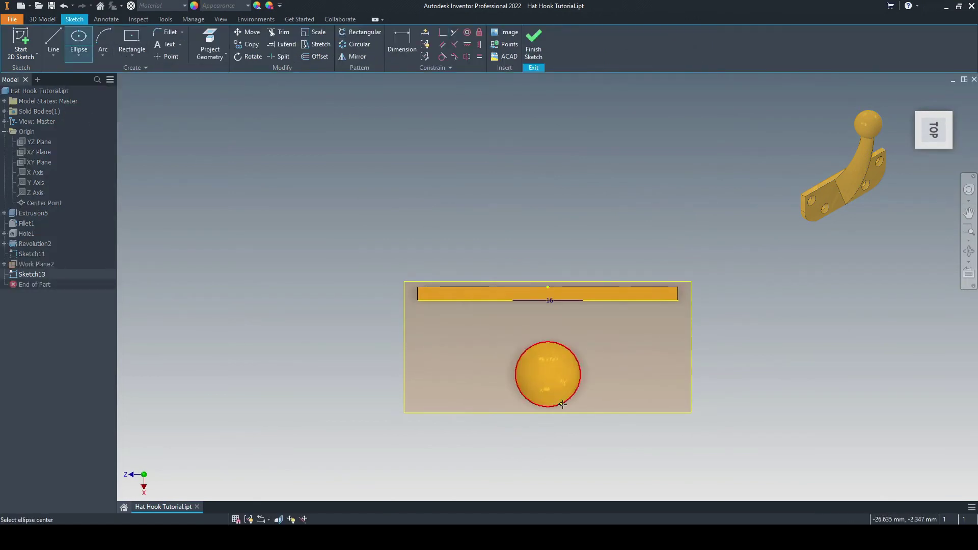
pyautogui.scroll(3, 563, 406)
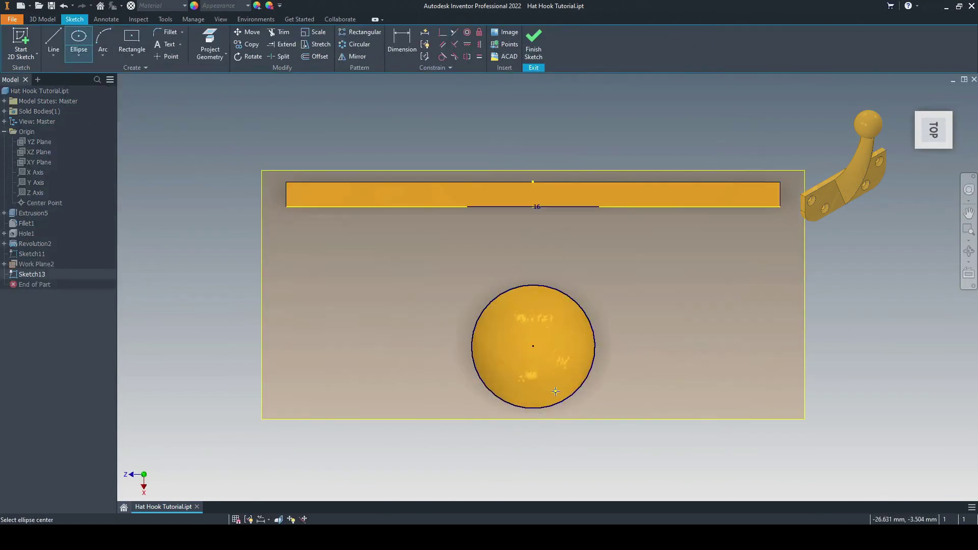
pyautogui.click(533, 346)
pyautogui.click(562, 346)
pyautogui.click(533, 310)
pyautogui.rightClick(376, 103)
pyautogui.click(415, 104)
# Dimension the ellipse's horizontal half-width to 3.
pyautogui.click(402, 38)
pyautogui.click(542, 313)
pyautogui.click(545, 275)
pyautogui.write('3.5690331')
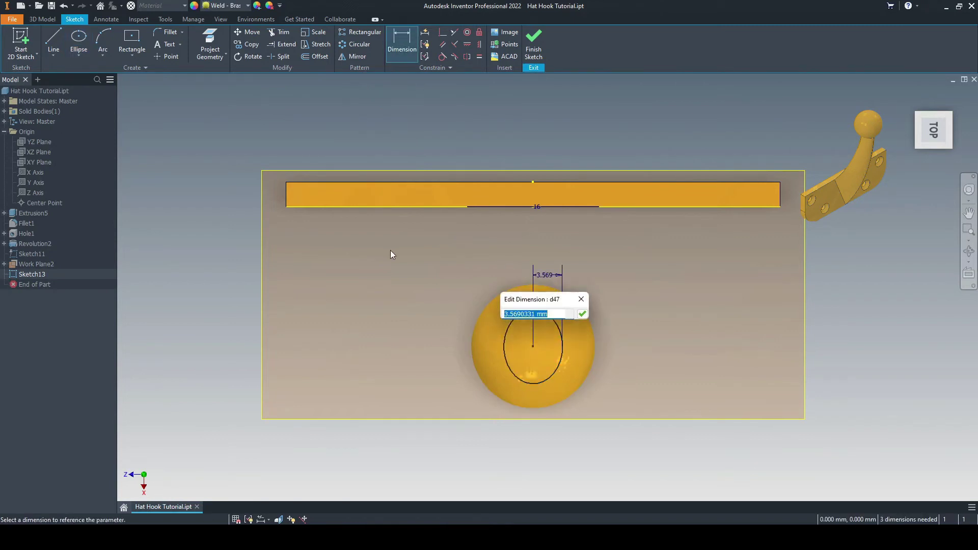
pyautogui.press('Return')
pyautogui.click(555, 337)
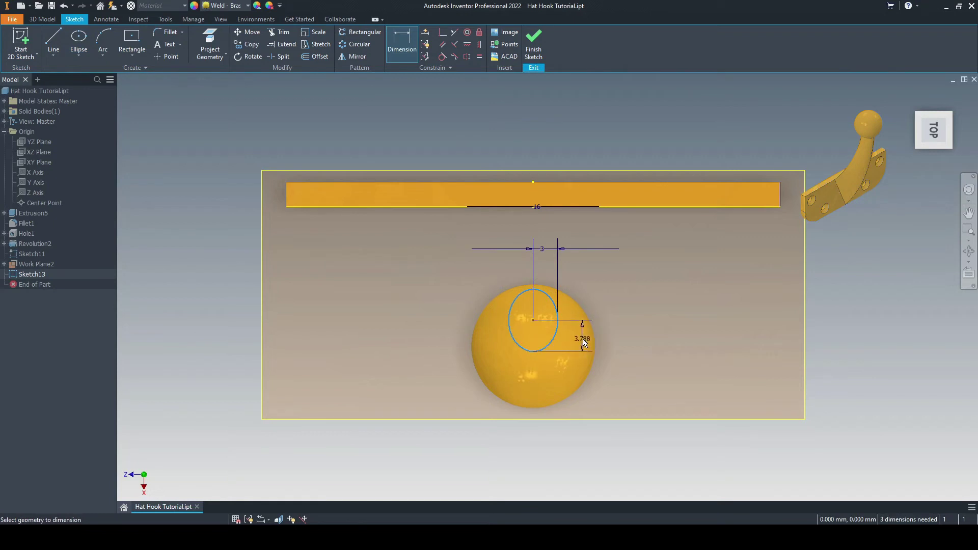
# Dimension the ellipse's vertical half-height to 4.
pyautogui.click(583, 336)
pyautogui.write('4')
pyautogui.press('Return')
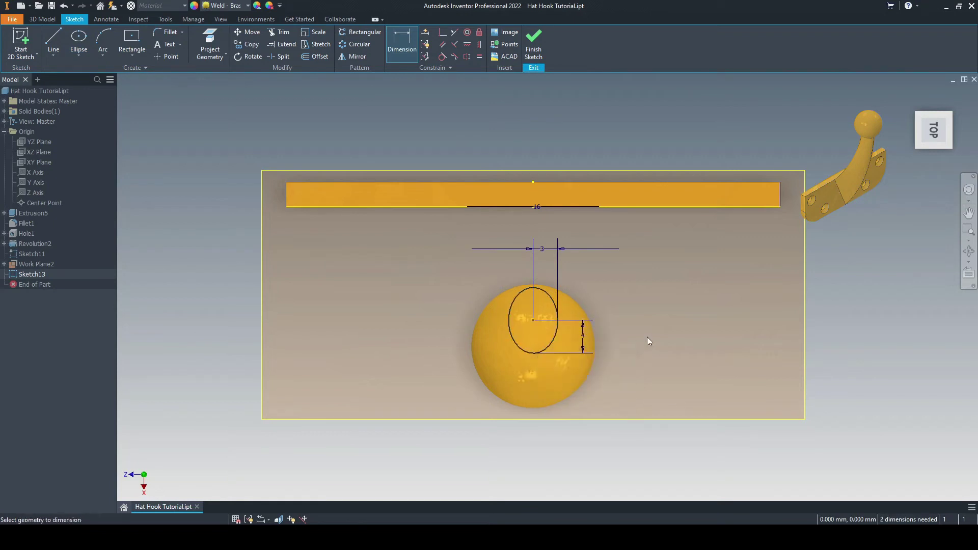
pyautogui.press('Escape')
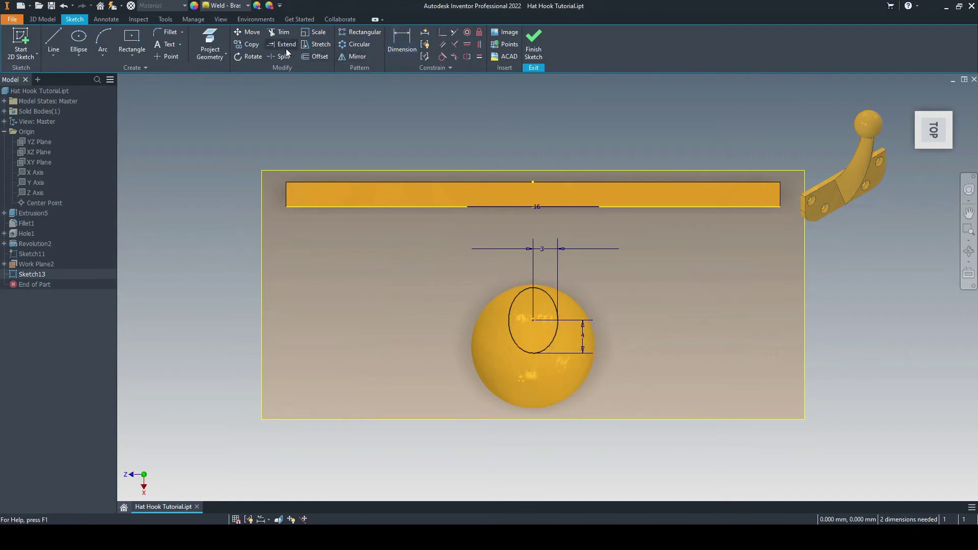
# Project the sphere outline, make the ellipse centre coincident with the sphere centre, and finish Sketch13.
pyautogui.click(202, 39)
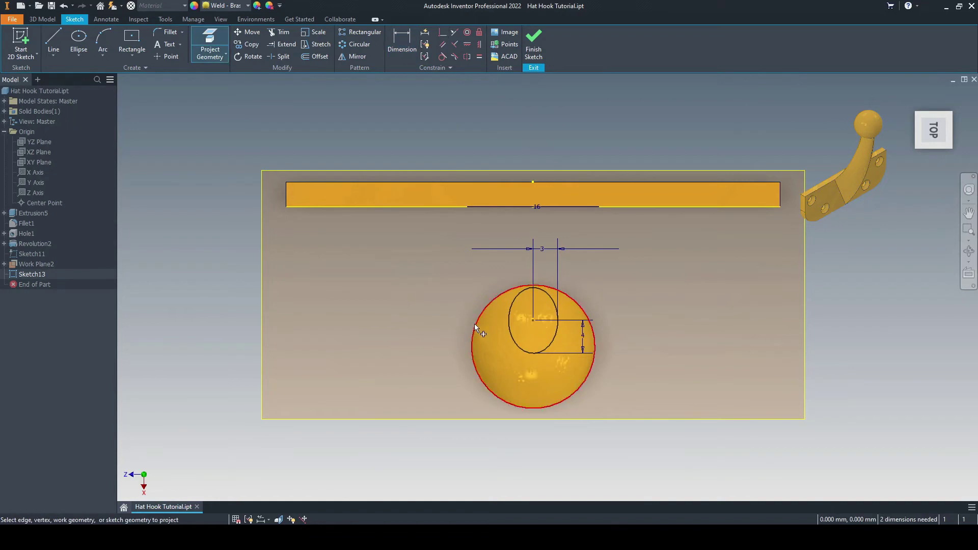
pyautogui.click(475, 323)
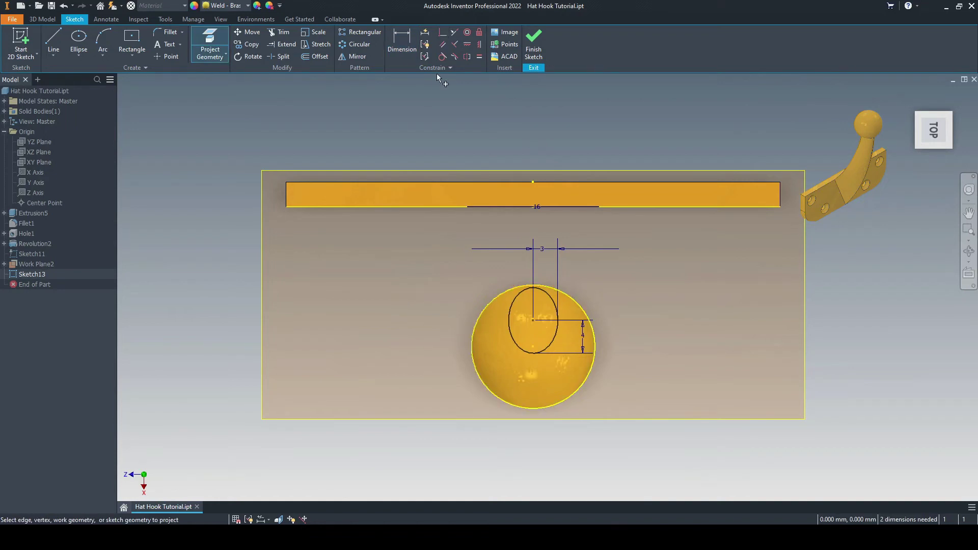
pyautogui.click(443, 34)
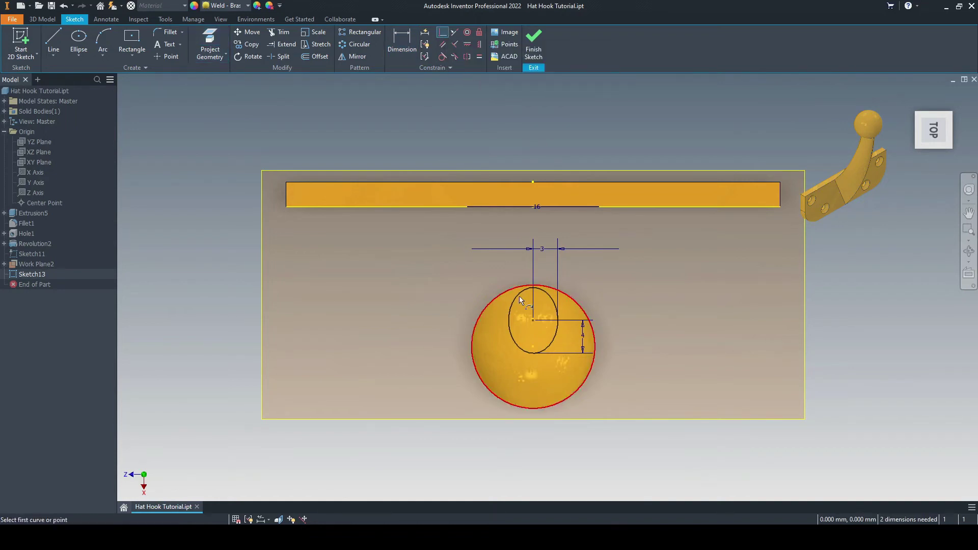
pyautogui.click(533, 321)
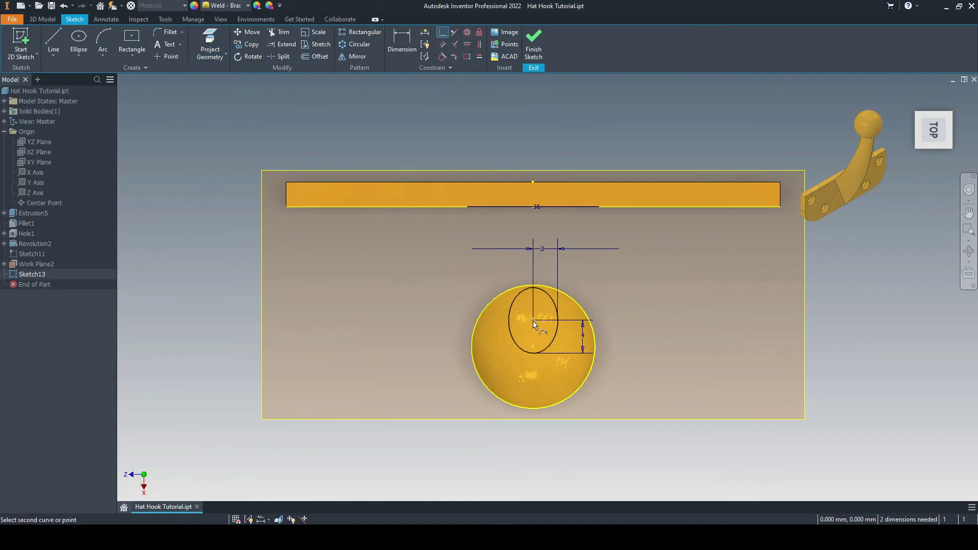
pyautogui.click(532, 349)
pyautogui.rightClick(307, 154)
pyautogui.click(351, 124)
pyautogui.click(536, 40)
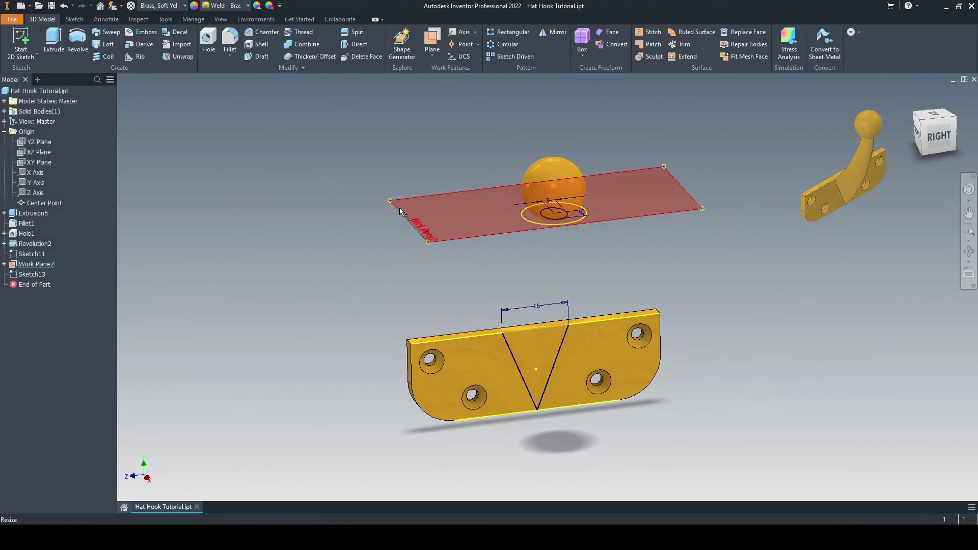
# Hide Work Plane2 and convert Sketch13's projected sphere circle to construction geometry.
pyautogui.rightClick(399, 207)
pyautogui.click(399, 206)
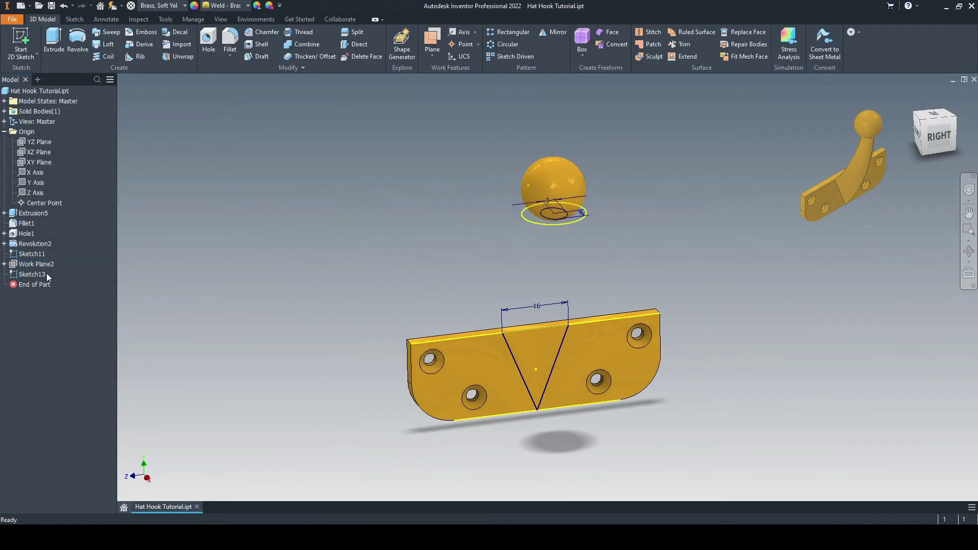
pyautogui.rightClick(31, 275)
pyautogui.click(50, 316)
pyautogui.rightClick(507, 282)
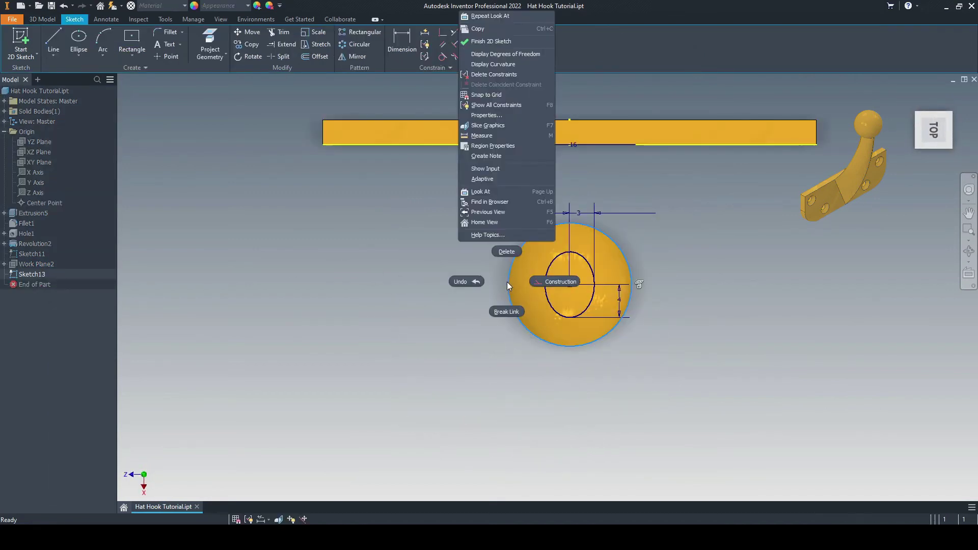
pyautogui.click(543, 284)
pyautogui.click(535, 50)
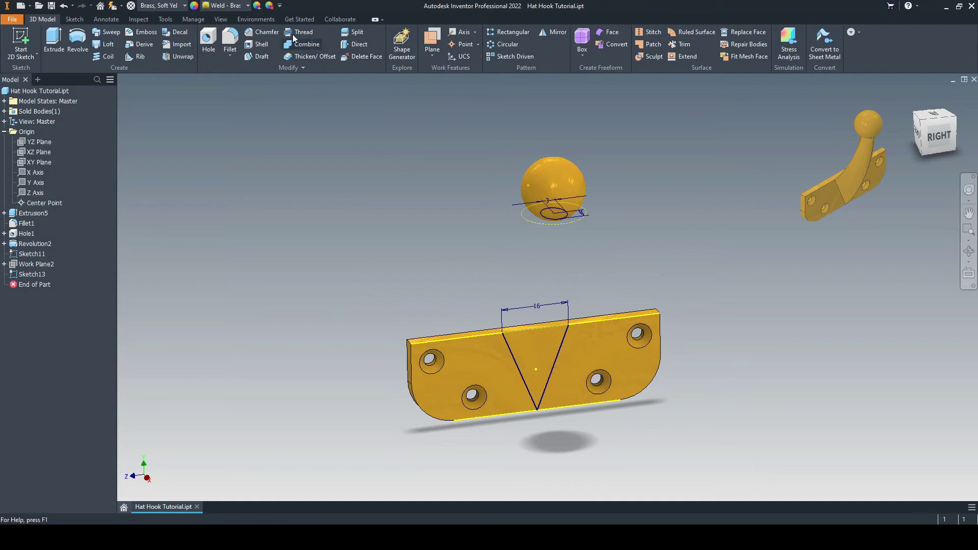
# Select the XY Plane for the new sketch and view it face-on.
pyautogui.click(100, 5)
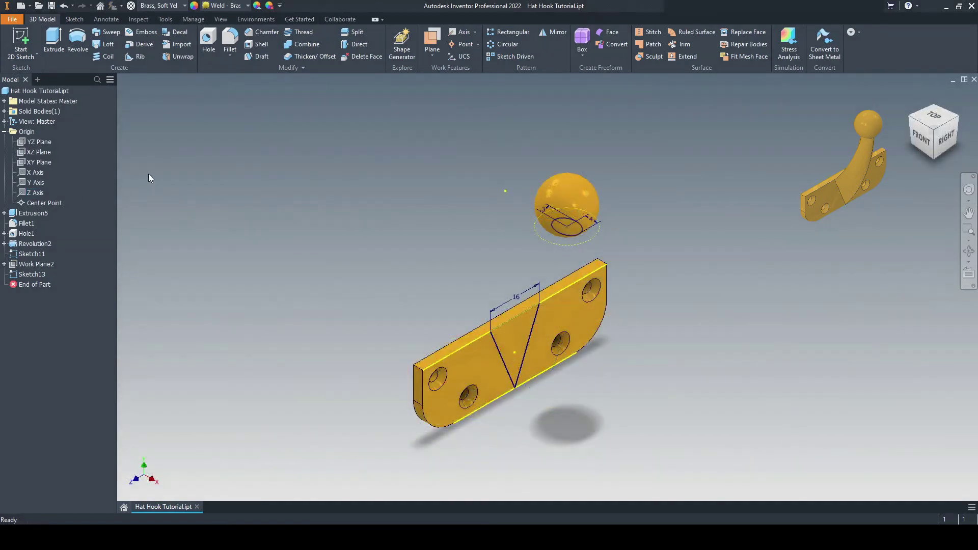
pyautogui.click(33, 162)
pyautogui.rightClick(33, 162)
pyautogui.click(55, 192)
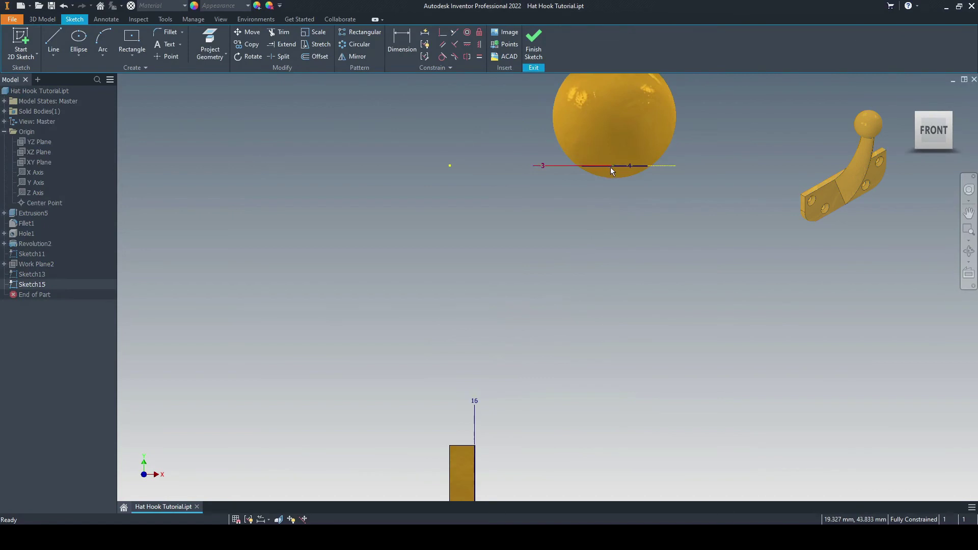
# Project the sphere knob's circular edge into Sketch15 as reference geometry.
pyautogui.click(210, 49)
pyautogui.scroll(3, 640, 130)
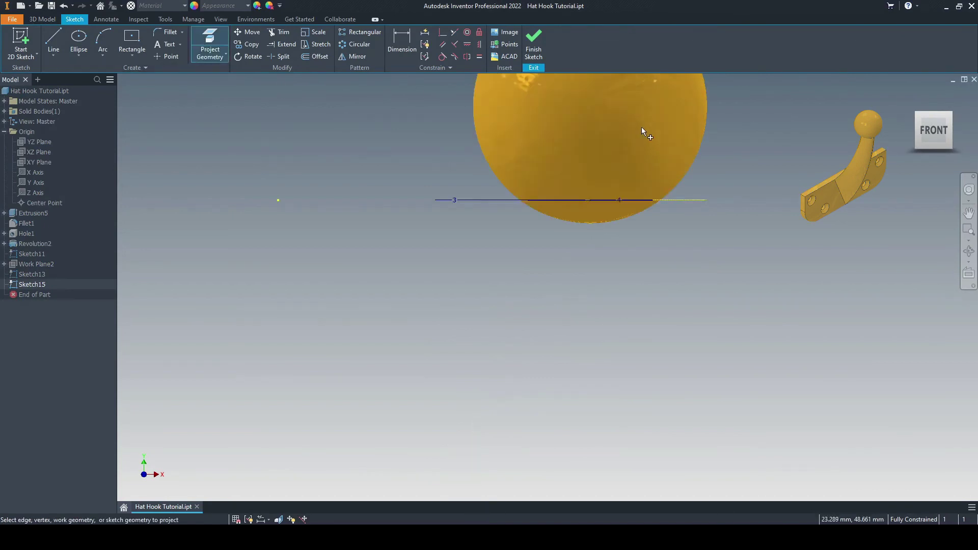
pyautogui.click(607, 200)
pyautogui.keyDown('shift'); pyautogui.moveTo(536, 237); pyautogui.dragTo(552, 204, button='middle'); pyautogui.keyUp('shift')
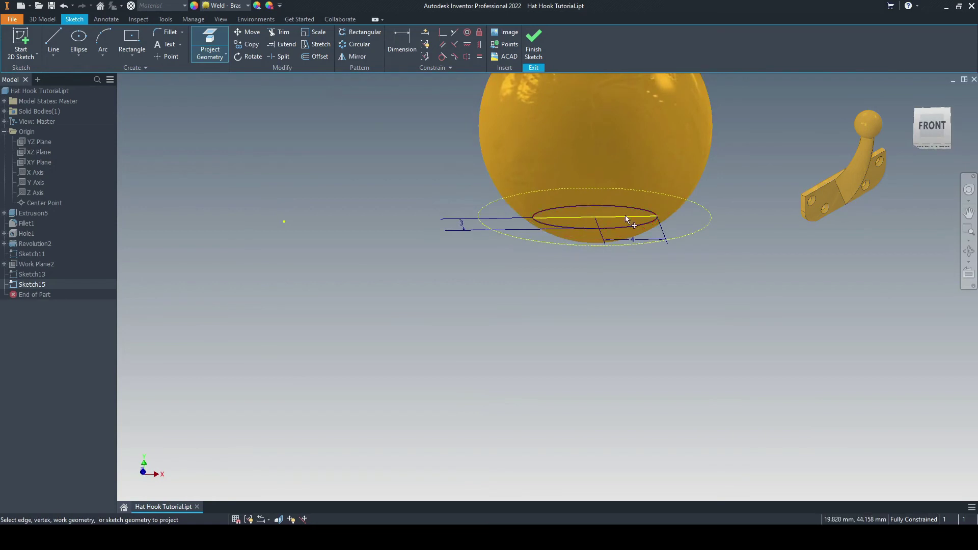
pyautogui.press('Escape')
pyautogui.click(913, 96)
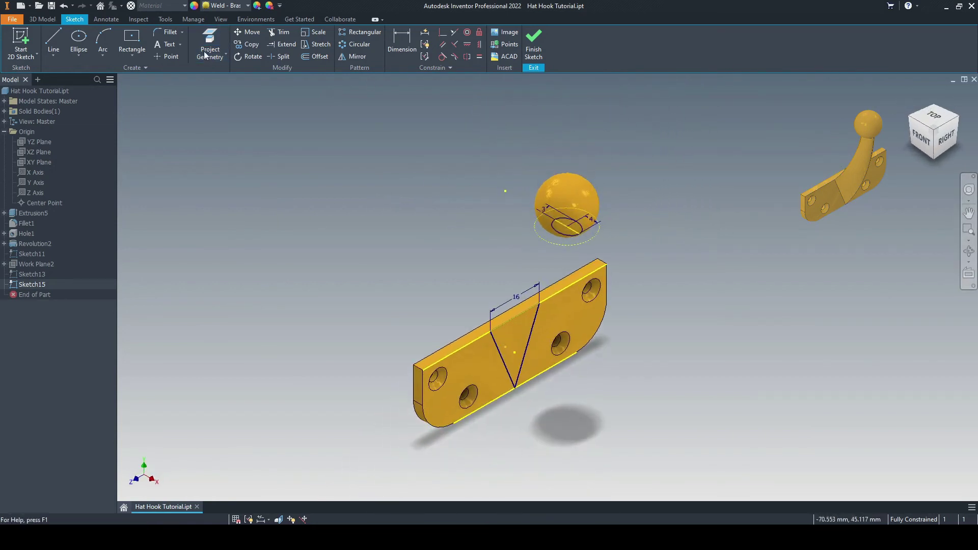
# Draw a radius-70 arc from the profile's top corner to the sphere's edge.
pyautogui.click(104, 41)
pyautogui.click(922, 138)
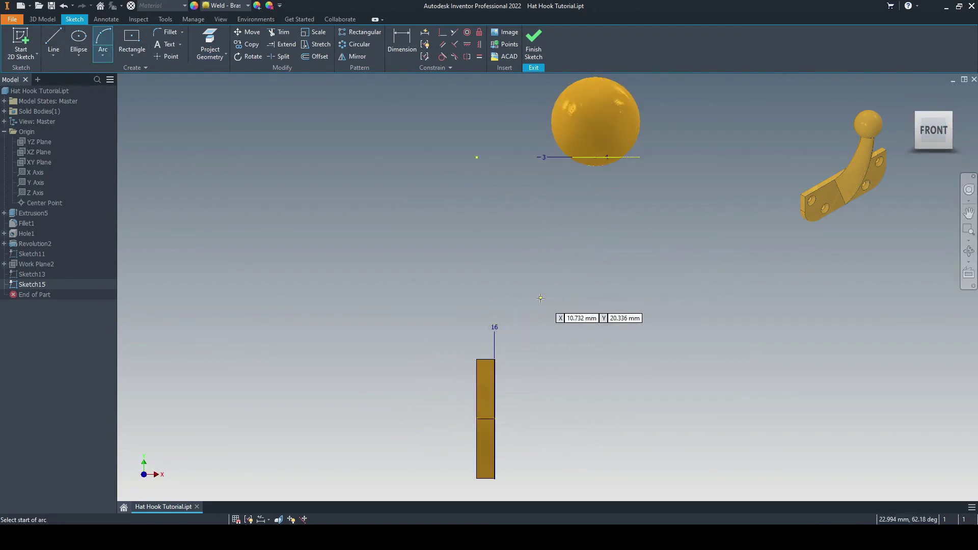
pyautogui.click(494, 359)
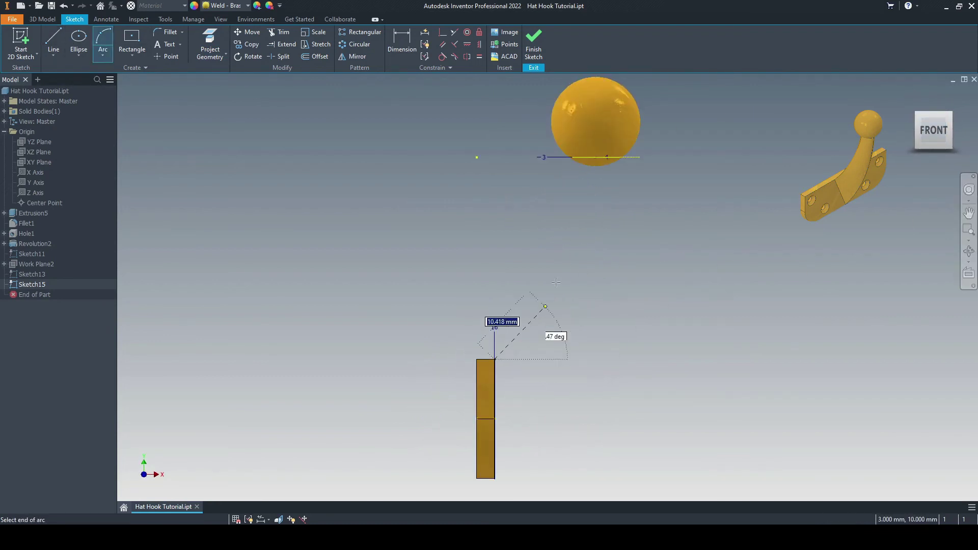
pyautogui.click(572, 157)
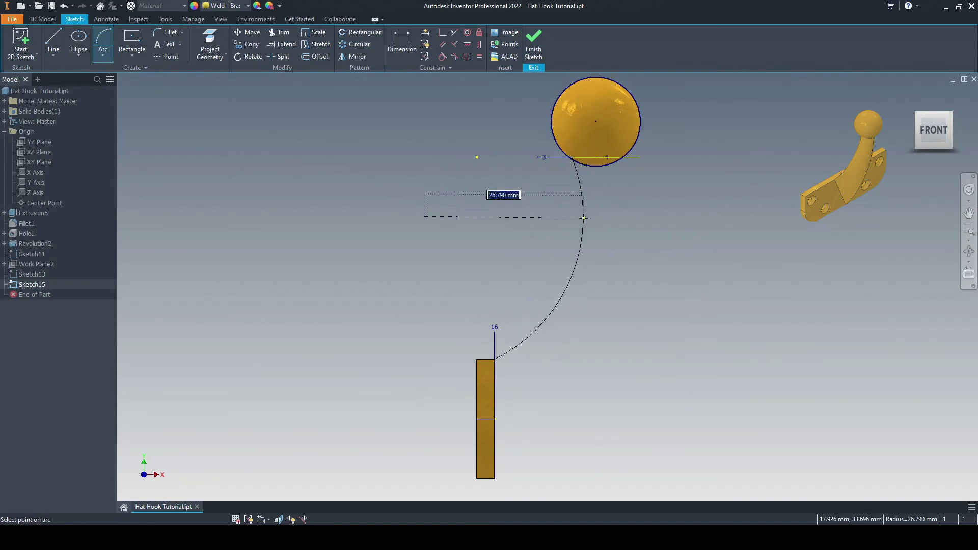
pyautogui.write('70')
pyautogui.press('Return')
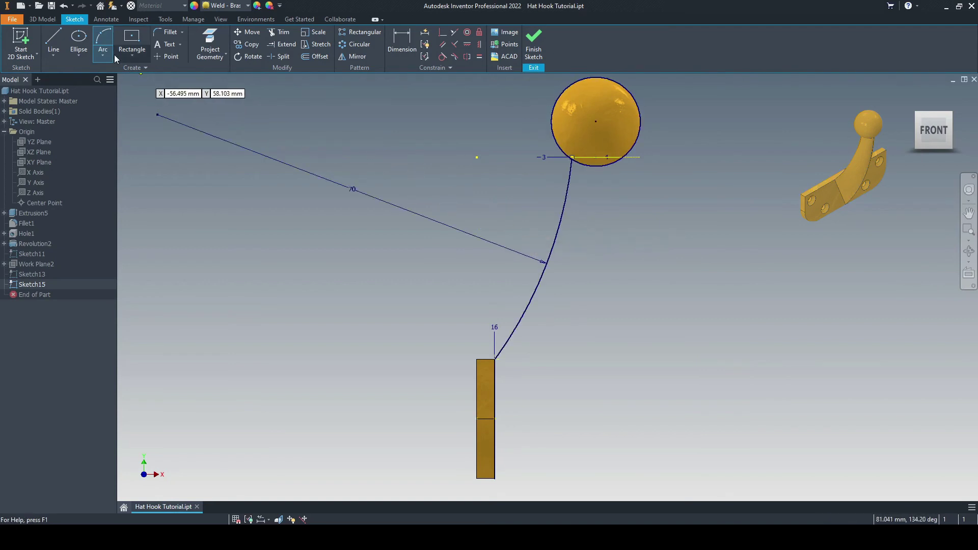
# Draw a radius-100 arc from the profile's bottom corner to the sphere's edge.
pyautogui.click(110, 50)
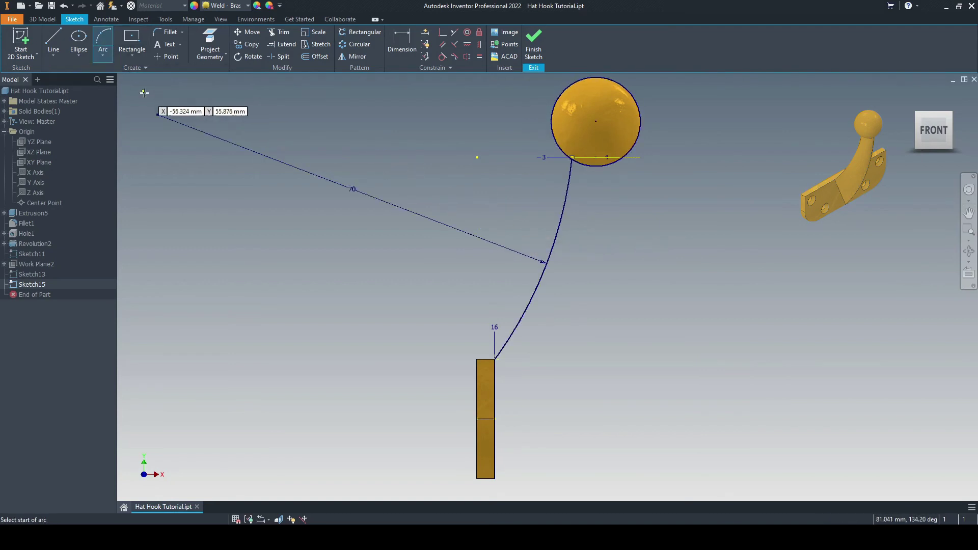
pyautogui.click(495, 477)
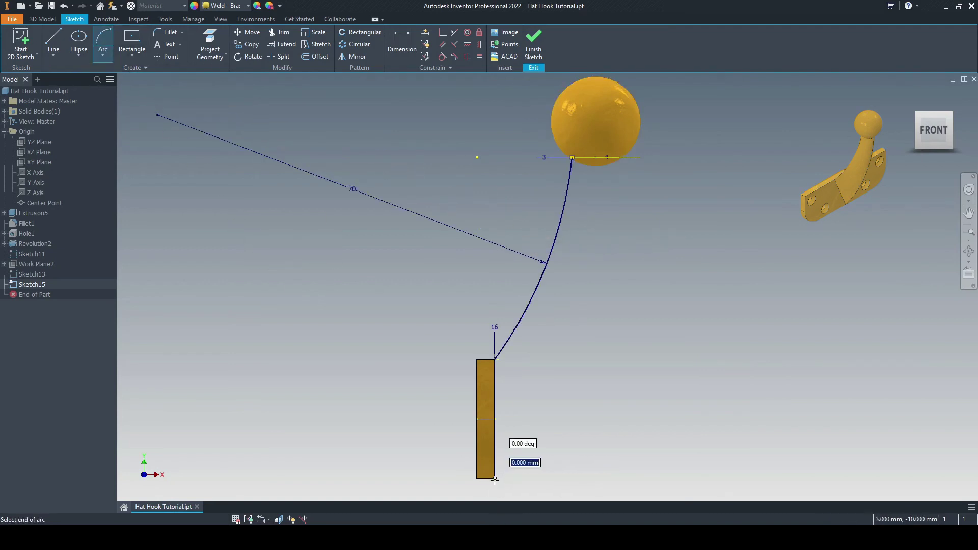
pyautogui.click(621, 158)
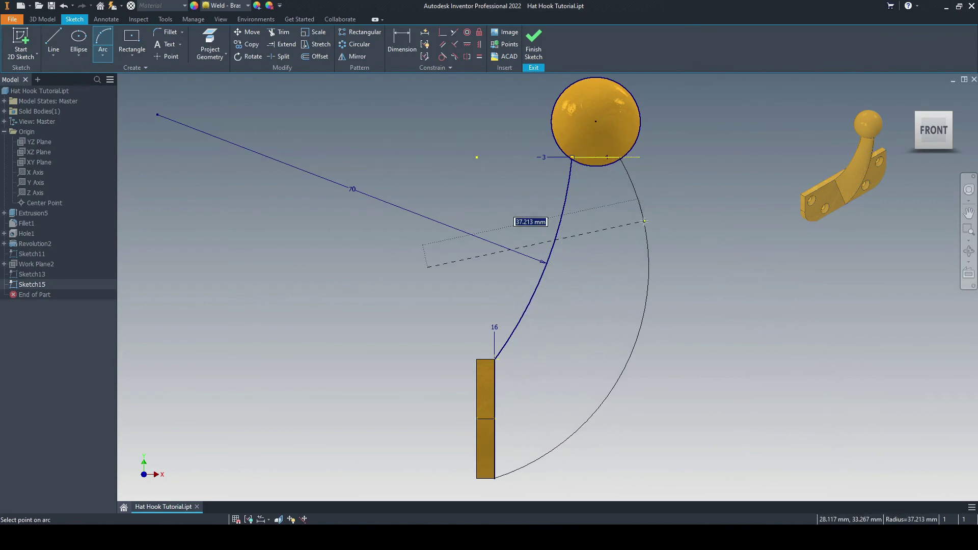
pyautogui.write('100')
pyautogui.press('Return')
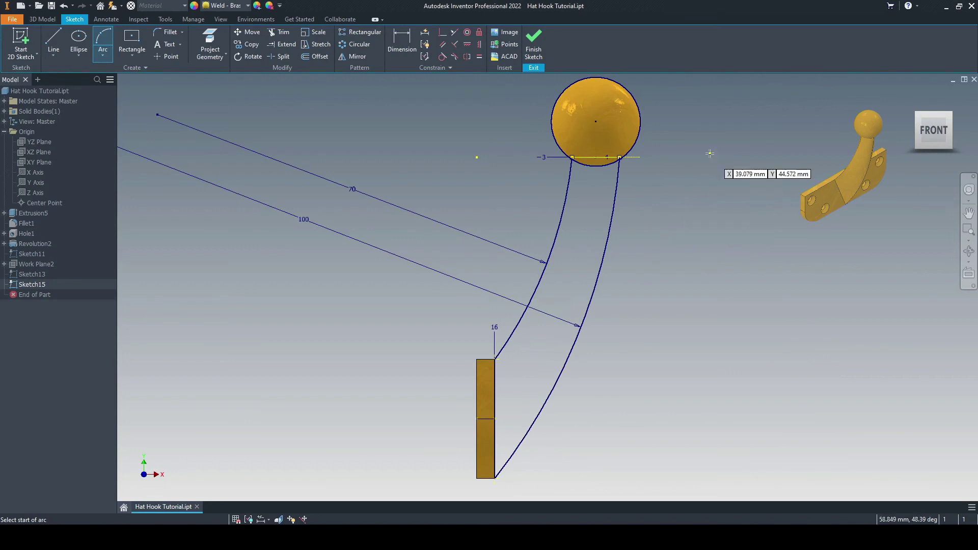
pyautogui.rightClick(721, 166)
pyautogui.moveTo(741, 154)
pyautogui.keyDown('shift'); pyautogui.mouseDown(button='middle')
pyautogui.moveTo(723, 203)
pyautogui.moveTo(683, 205)
pyautogui.moveTo(658, 223)
pyautogui.mouseUp(button='middle'); pyautogui.keyUp('shift')
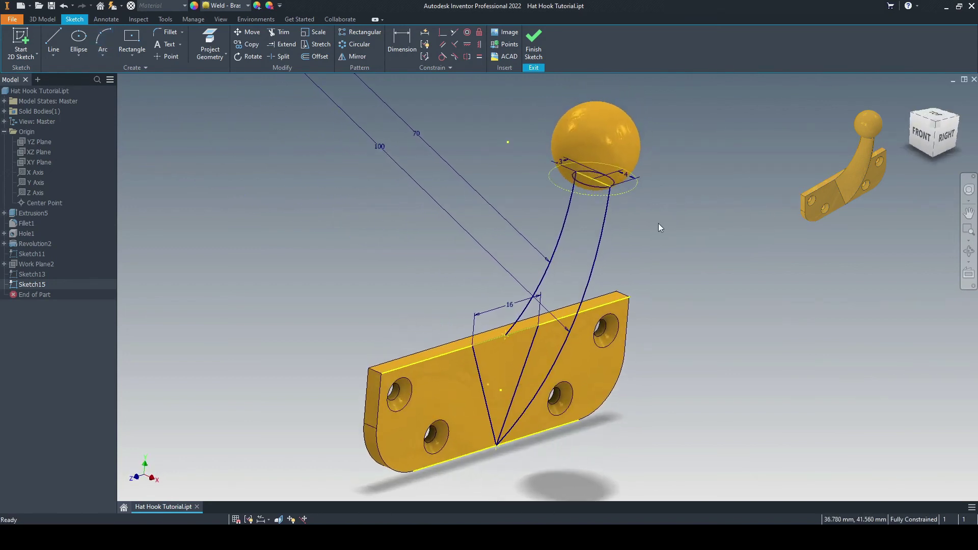
# Loft Sketch11's triangle to Sketch13's ellipse along the Sketch15 arc rail, creating Loft1.
pyautogui.click(533, 43)
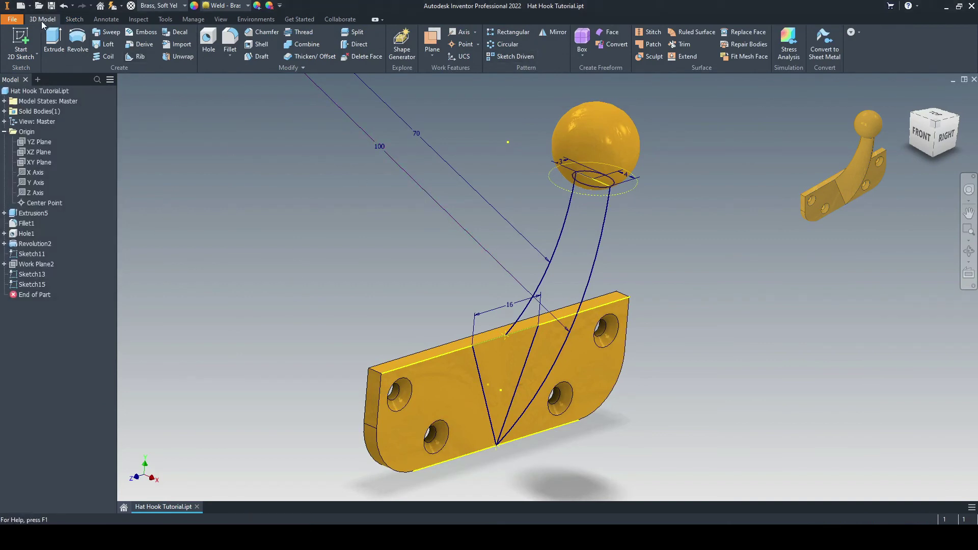
pyautogui.click(105, 44)
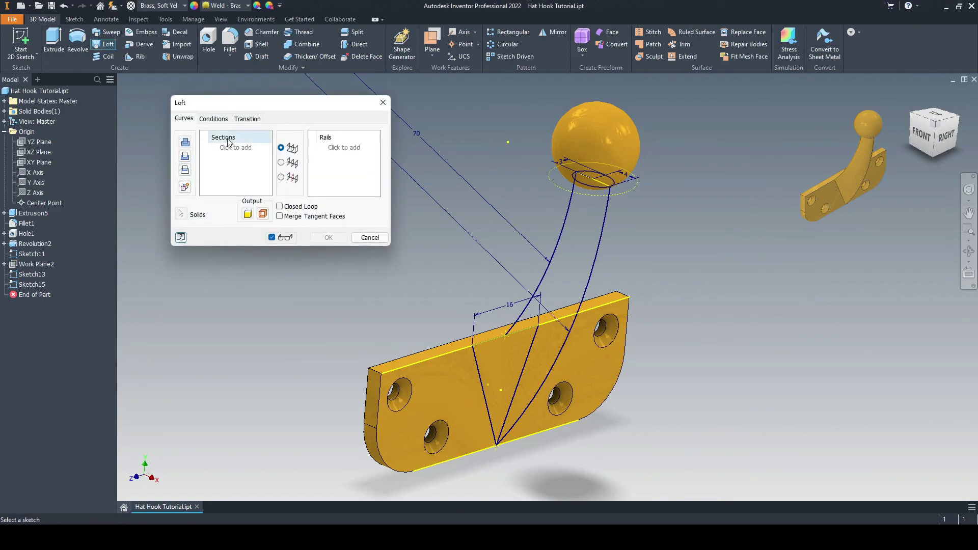
pyautogui.click(229, 146)
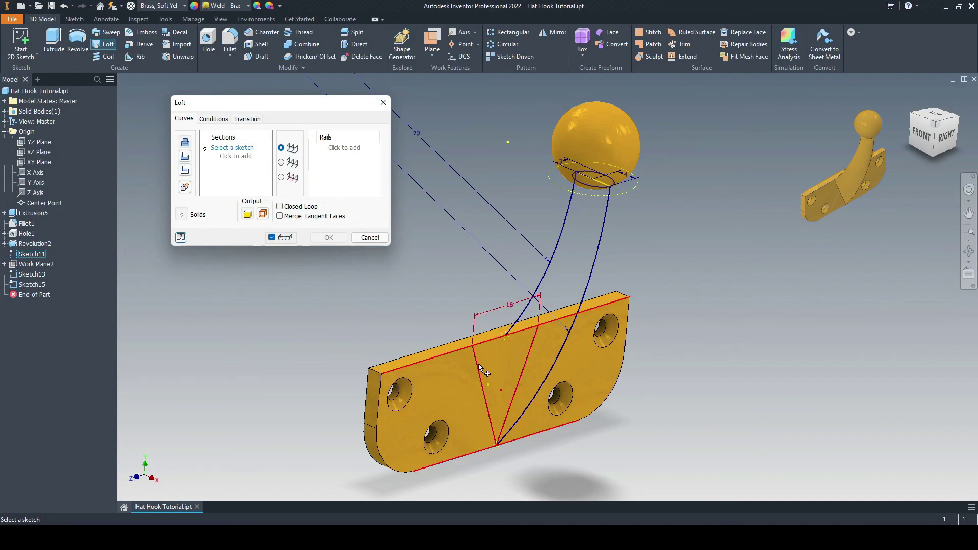
pyautogui.click(31, 254)
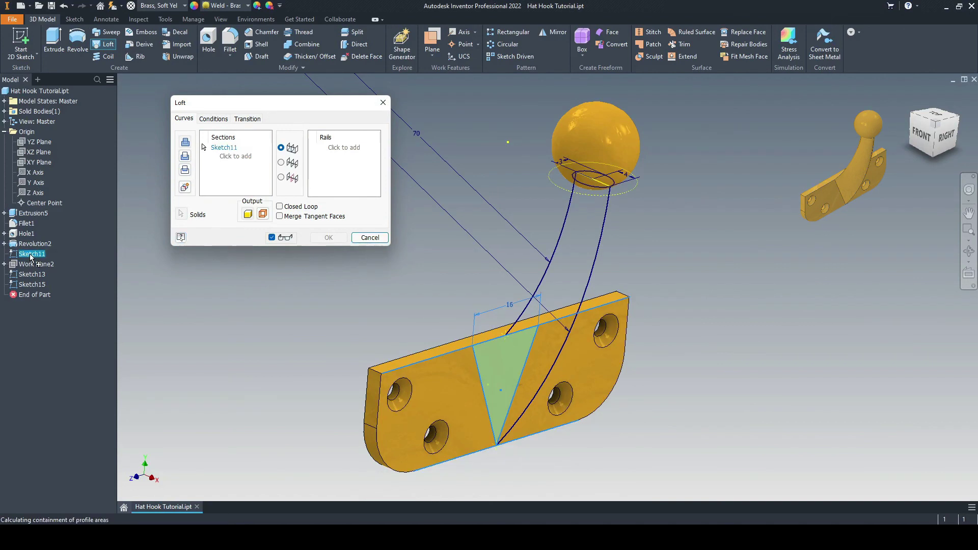
pyautogui.click(237, 157)
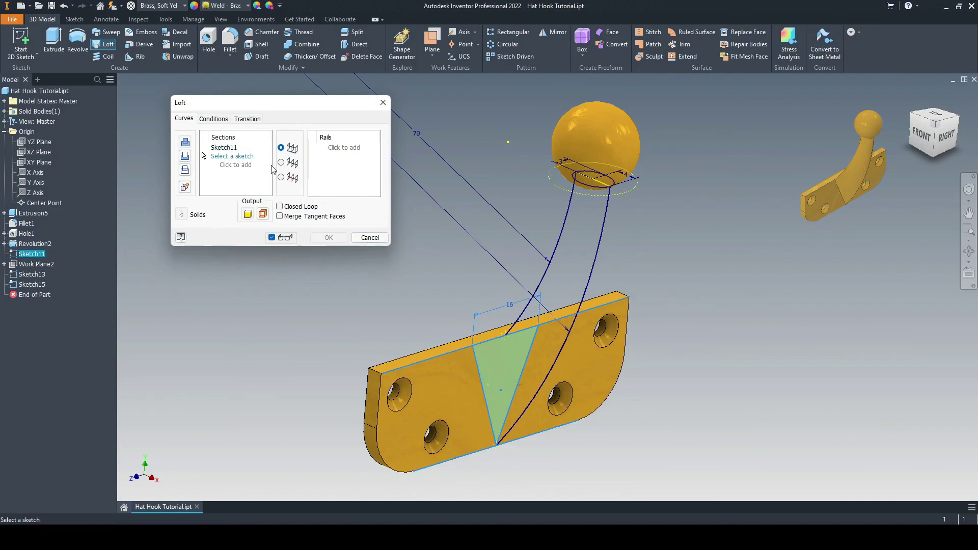
pyautogui.click(31, 274)
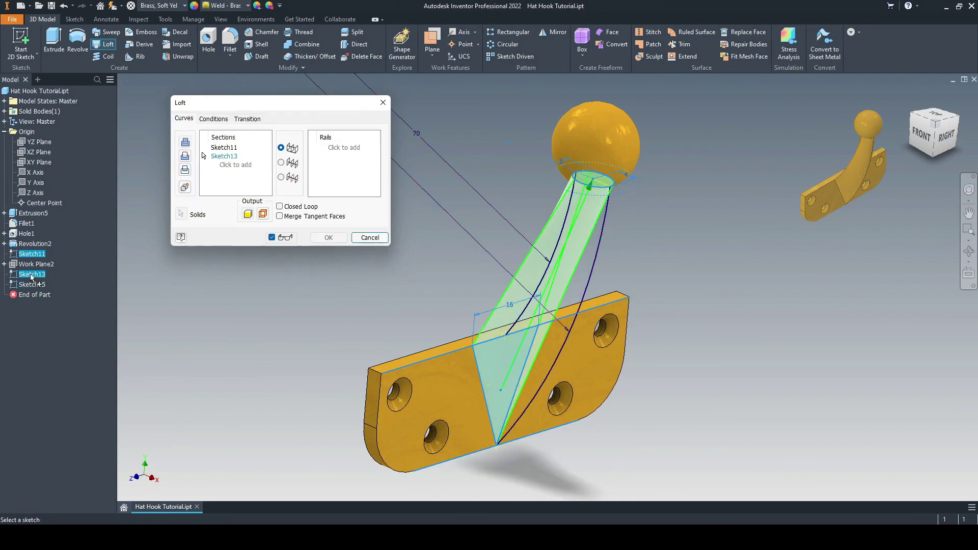
pyautogui.click(342, 148)
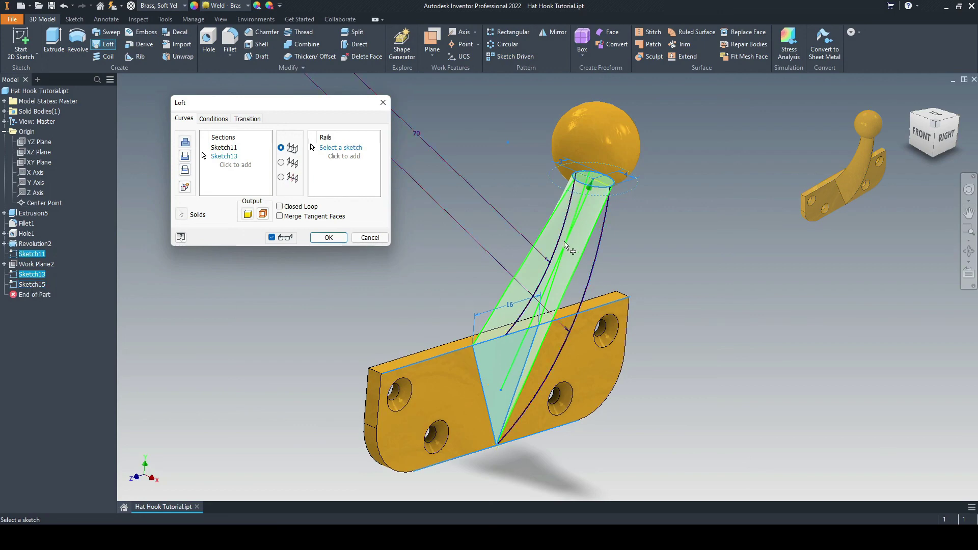
pyautogui.click(34, 288)
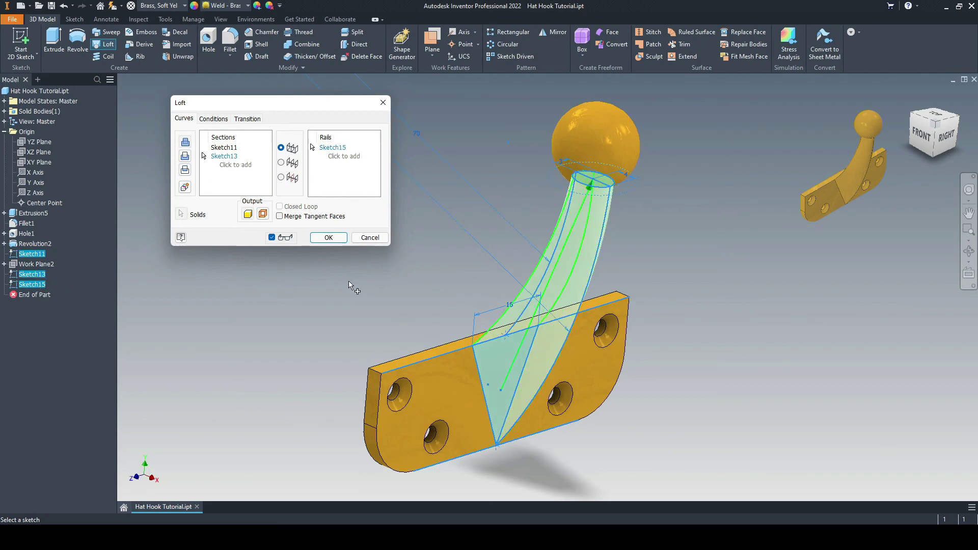
pyautogui.moveTo(349, 280)
pyautogui.keyDown('shift'); pyautogui.mouseDown(button='middle')
pyautogui.moveTo(515, 286)
pyautogui.moveTo(399, 277)
pyautogui.mouseUp(button='middle'); pyautogui.keyUp('shift')
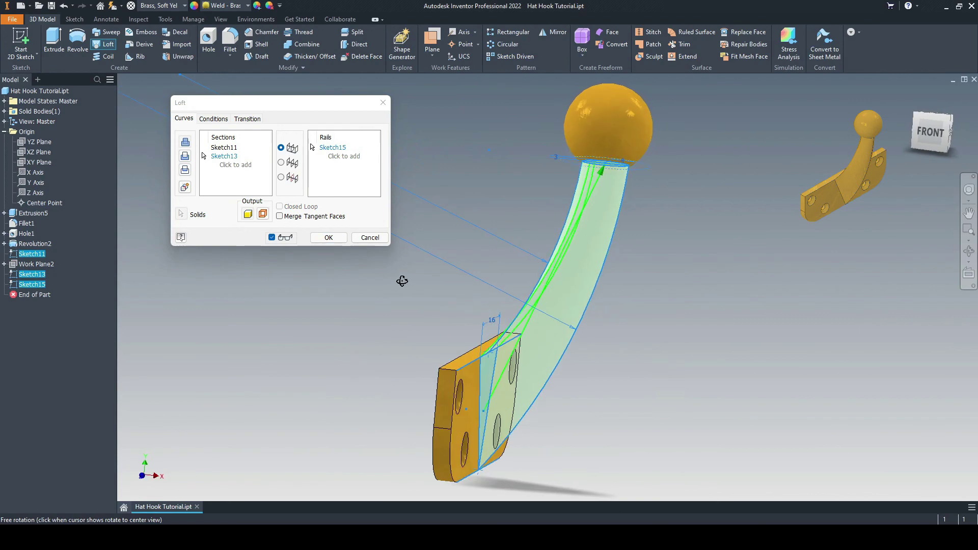
pyautogui.click(329, 237)
pyautogui.keyDown('shift'); pyautogui.moveTo(616, 286); pyautogui.dragTo(653, 292, button='middle'); pyautogui.keyUp('shift')
pyautogui.click(910, 97)
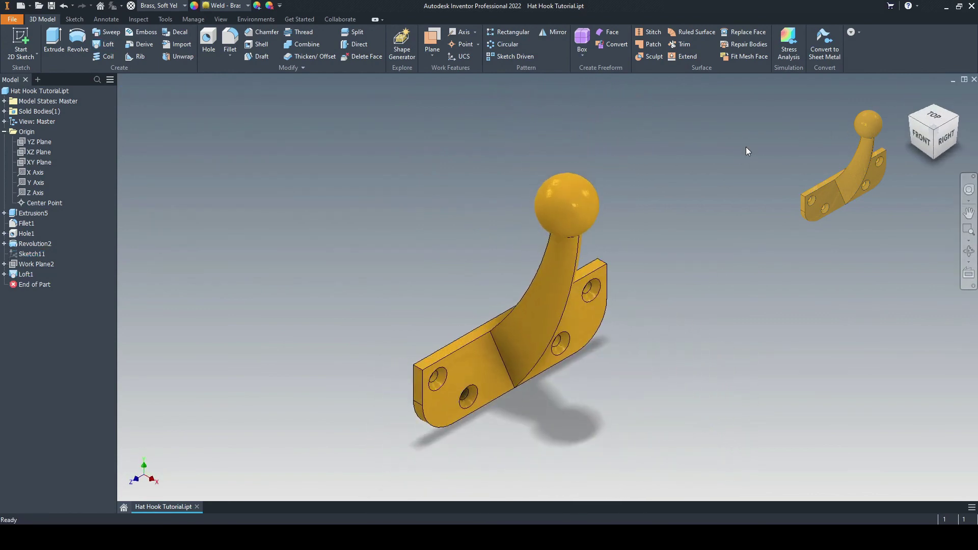